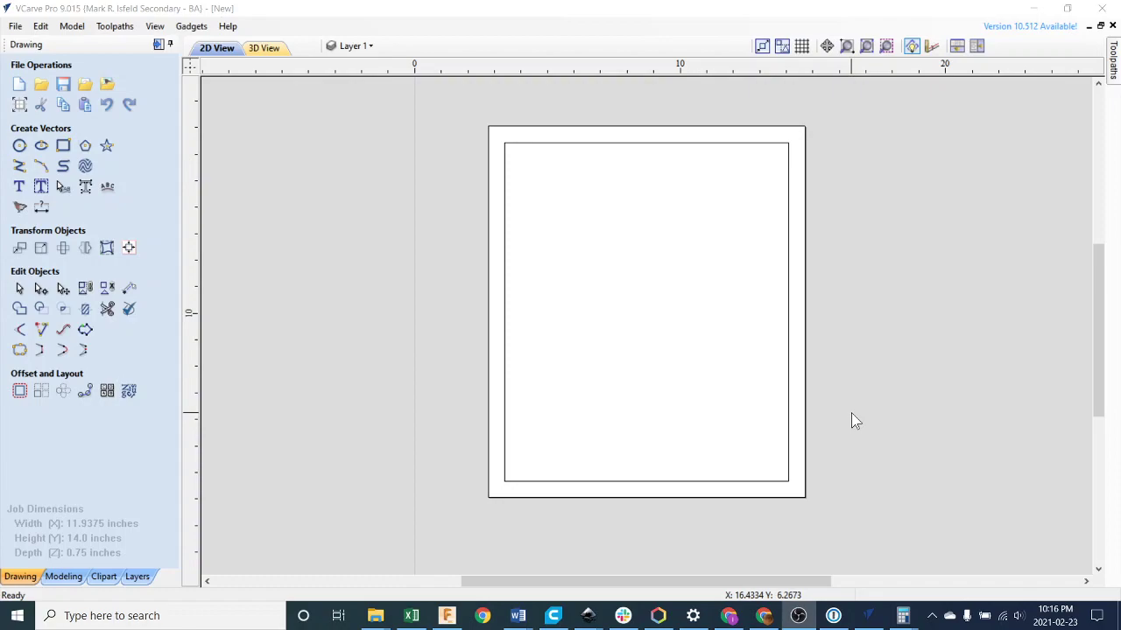
- Select the inner rectangle vector and bring up the Toolpaths panel
left_click(727, 481)
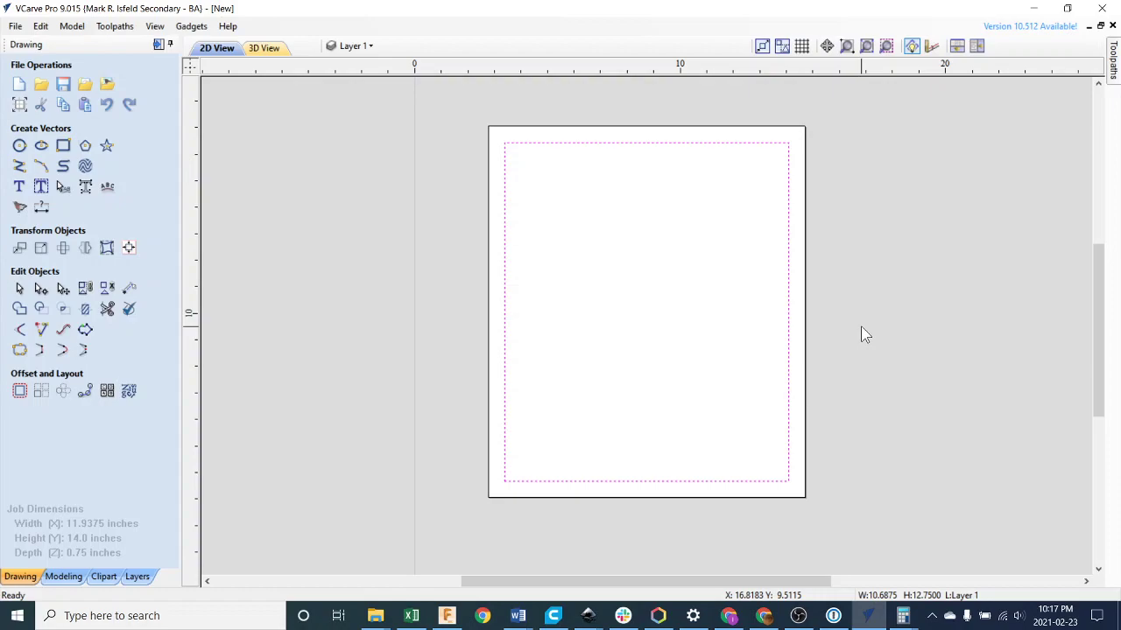
left_click(1115, 63)
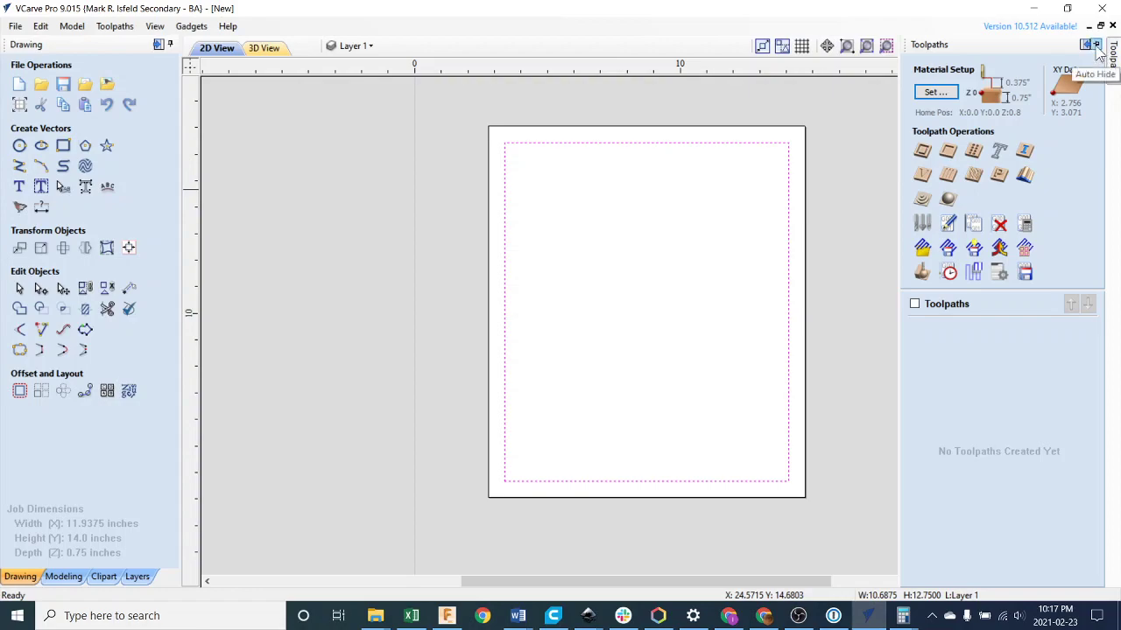
- Pin the Toolpaths panel so it stays docked open beside the board
left_click(1095, 46)
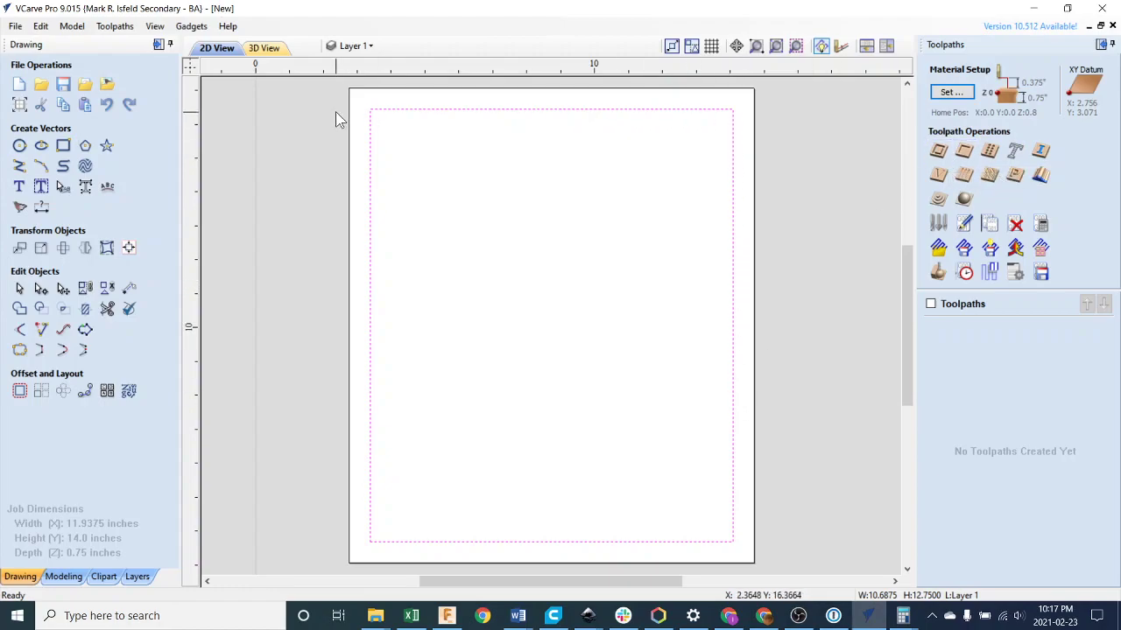
- Start a 2D Profile toolpath with 0.0 start depth, 0.1875 cut depth and advanced options shown
left_click(938, 151)
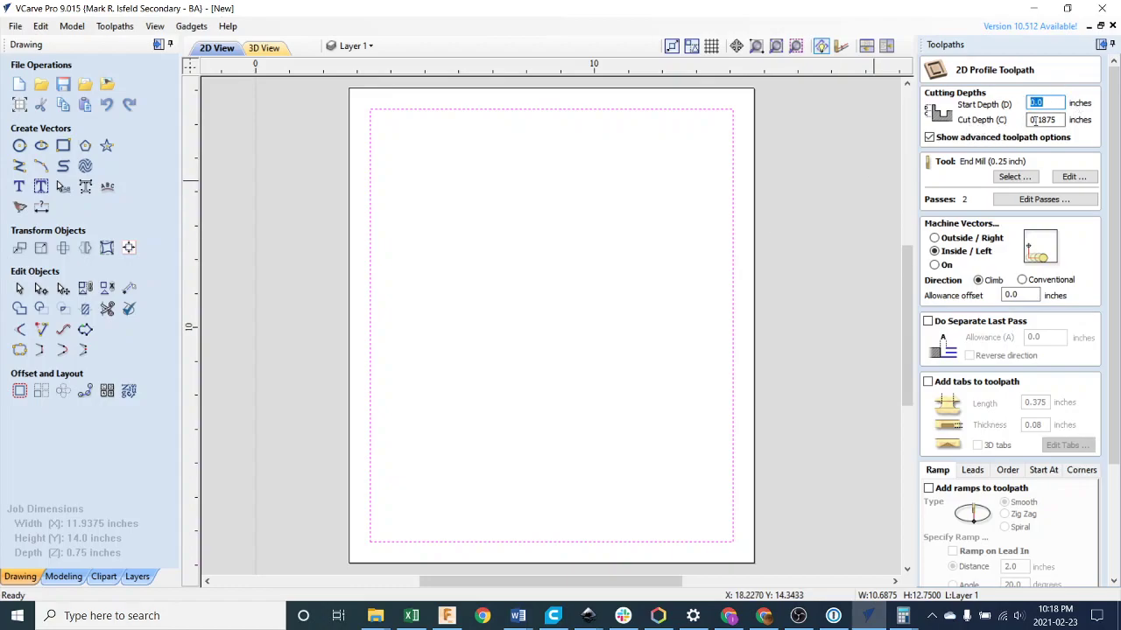
left_click_drag(1059, 118, 1031, 119)
type(".1")
left_click(929, 136)
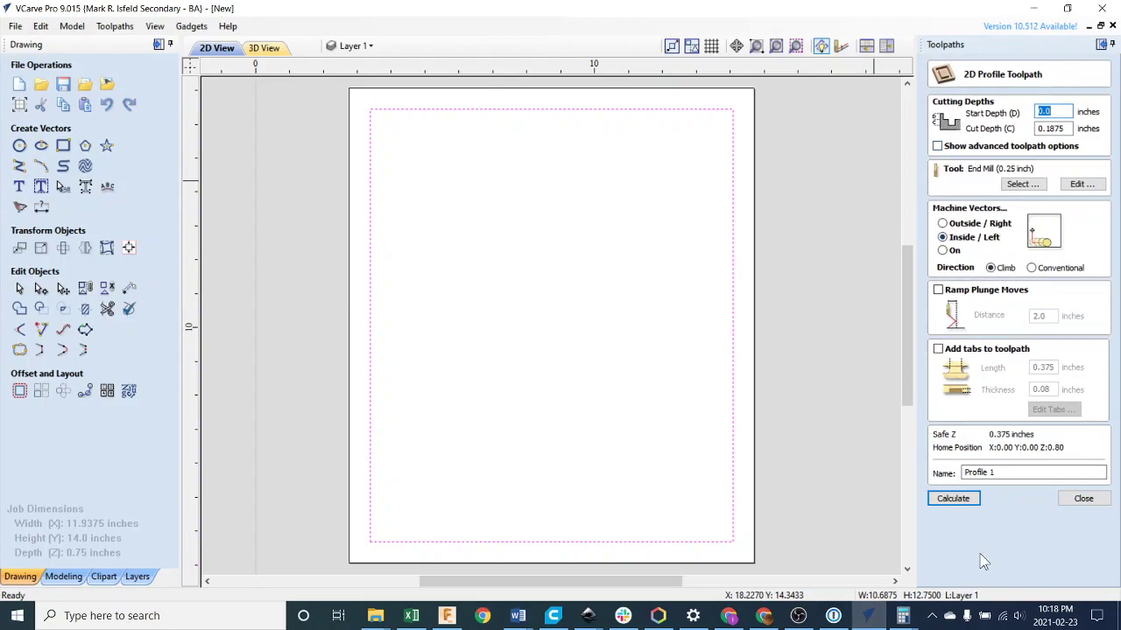
left_click(938, 147)
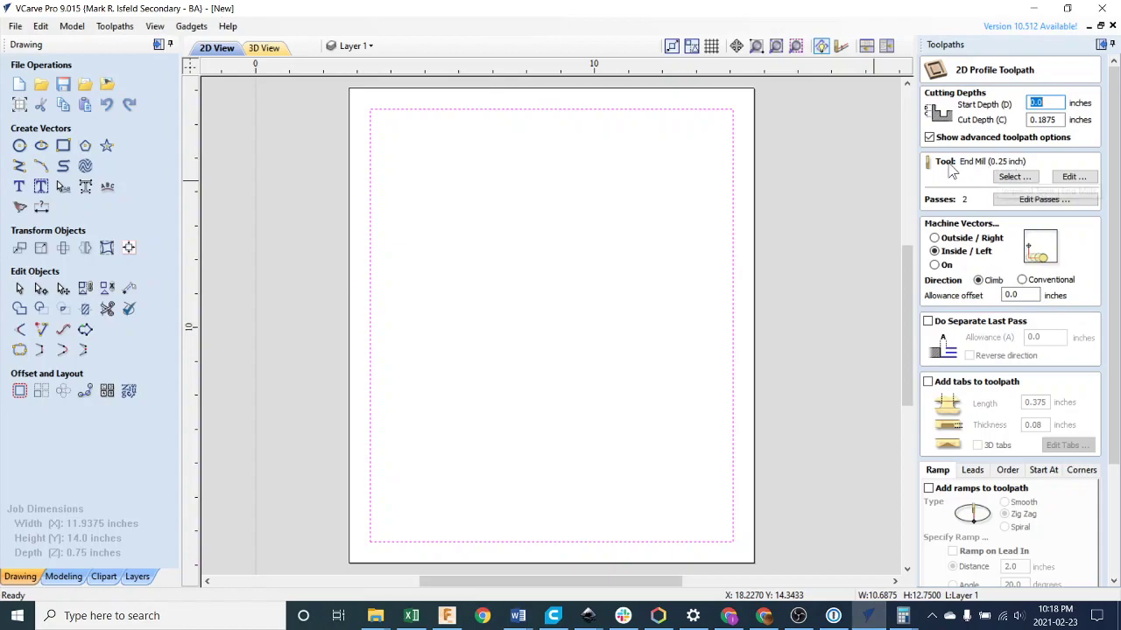
- Choose the 0.25 inch End Mill from the tool database
left_click(1016, 178)
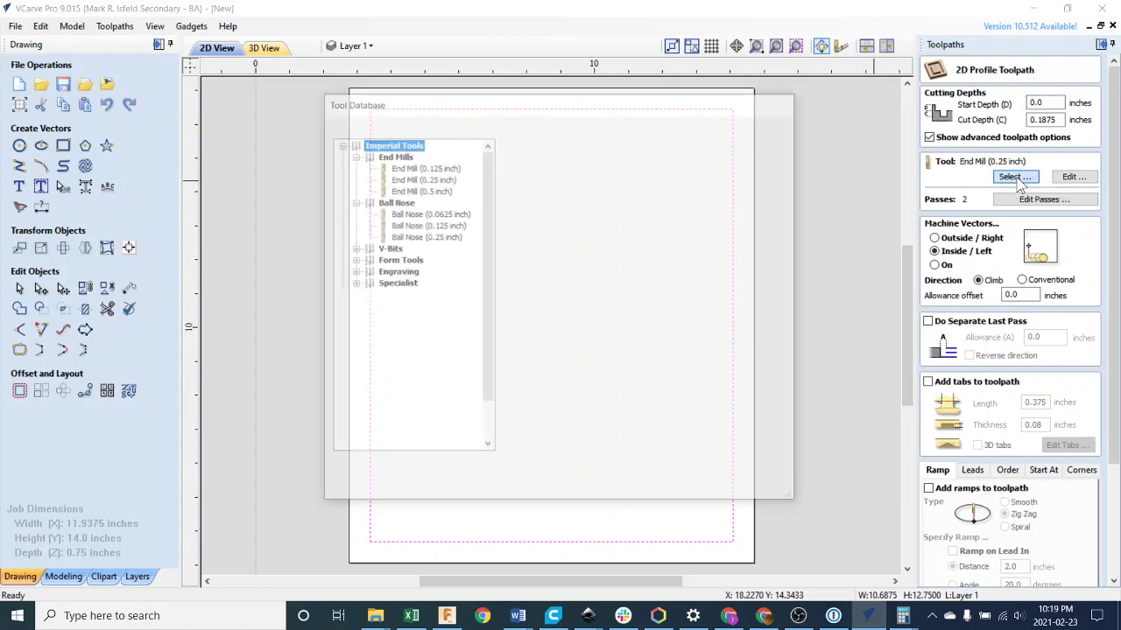
left_click(429, 179)
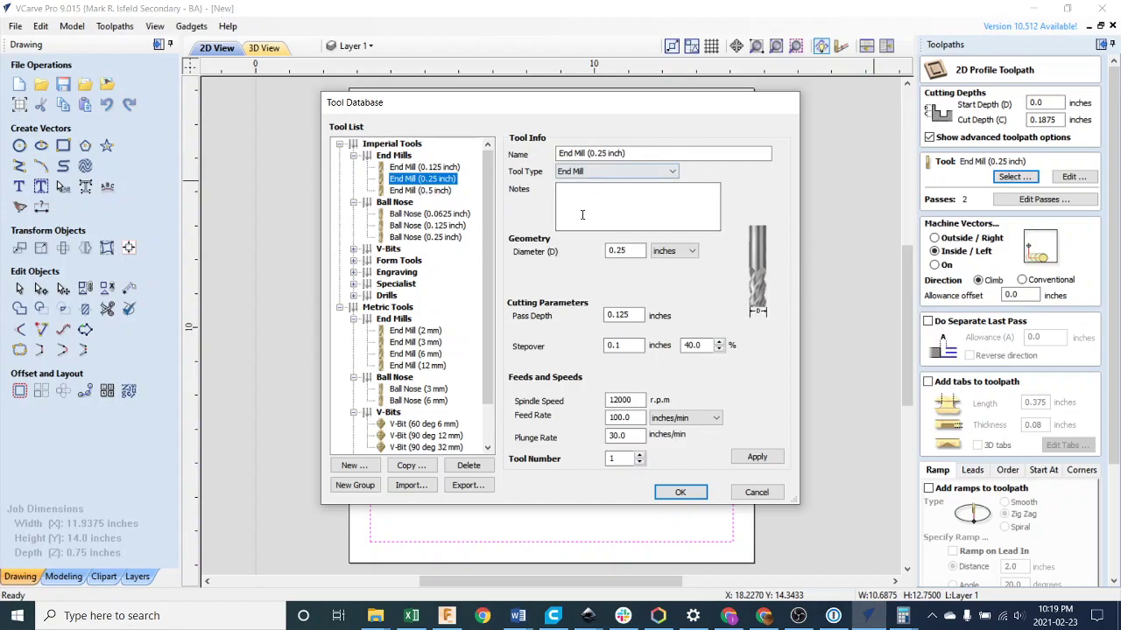
left_click(680, 492)
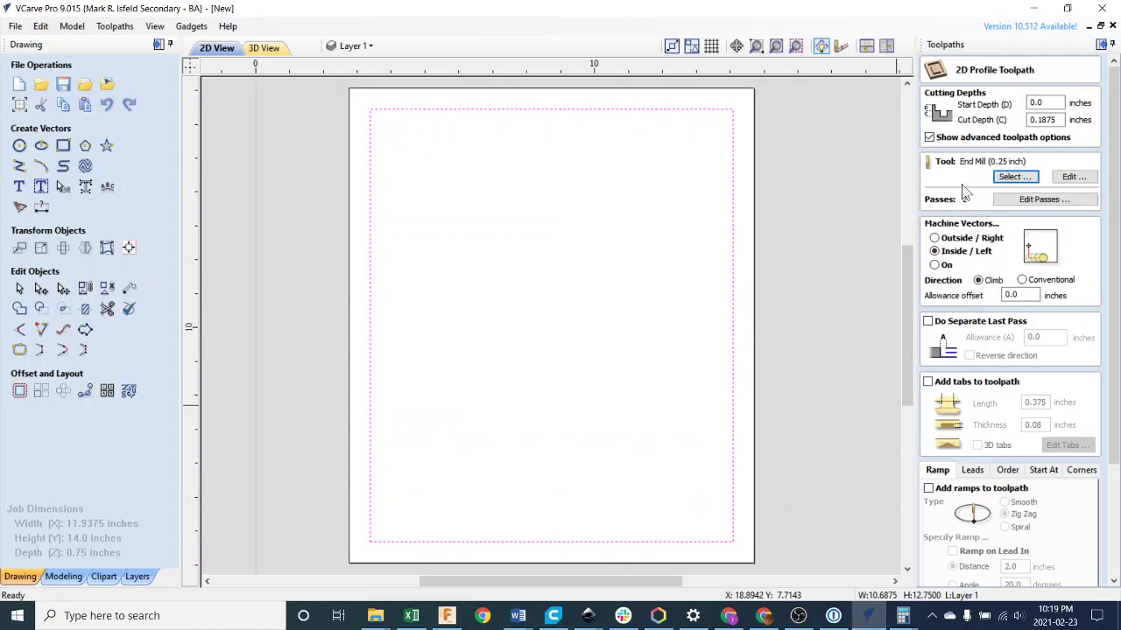
- Set the pass depths to 2 passes of 0.0938 inches
left_click(1041, 203)
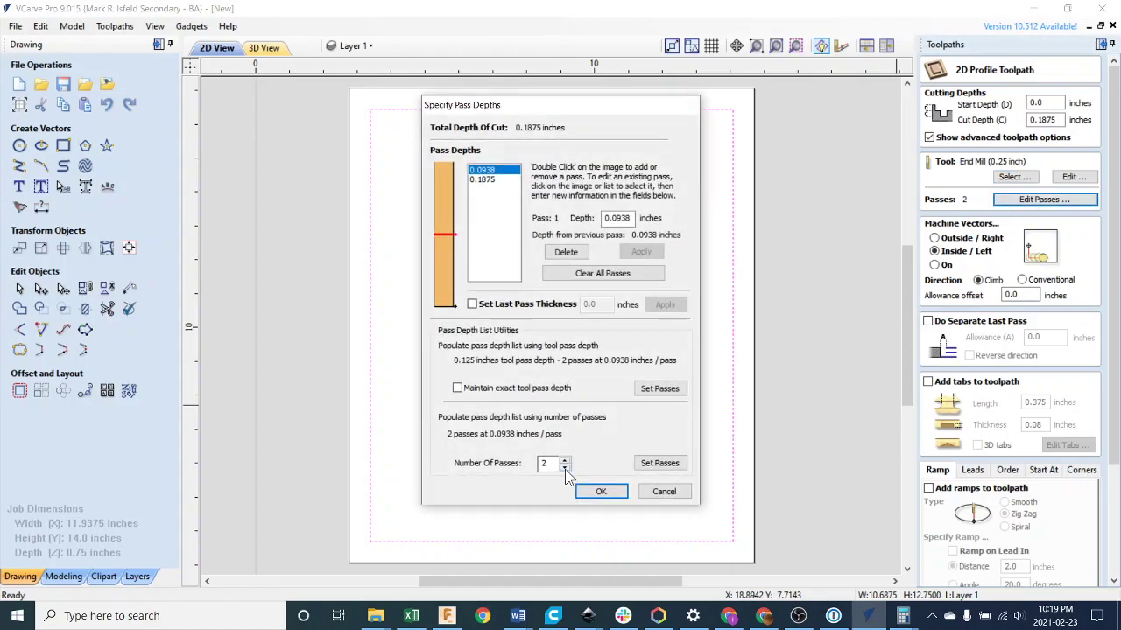
left_click(564, 460)
left_click(565, 468)
left_click(565, 461)
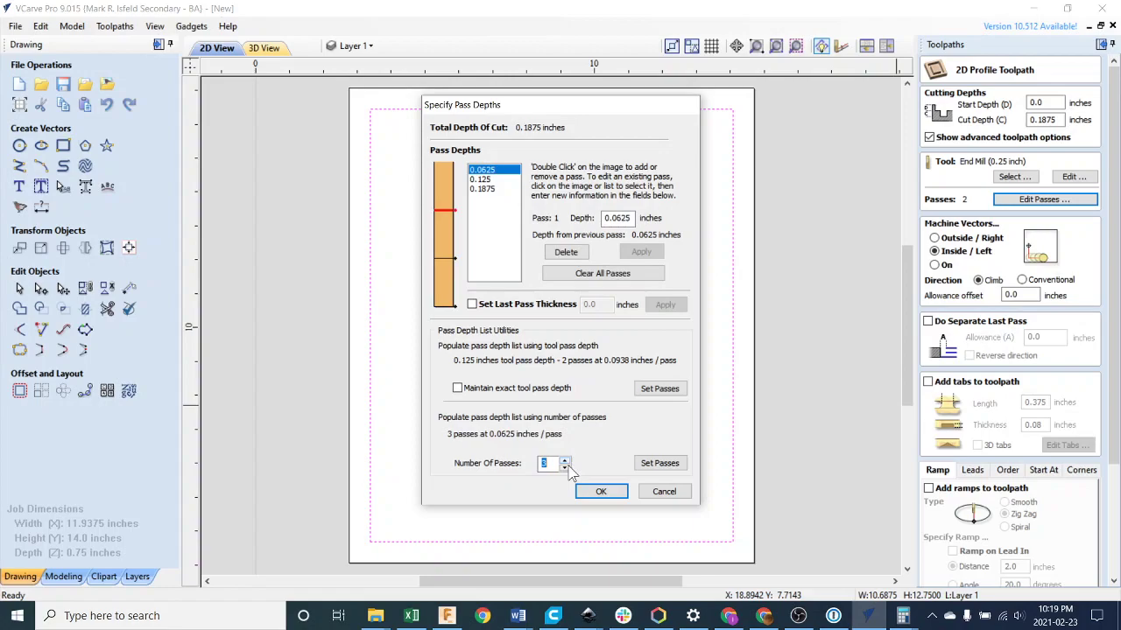
left_click(566, 469)
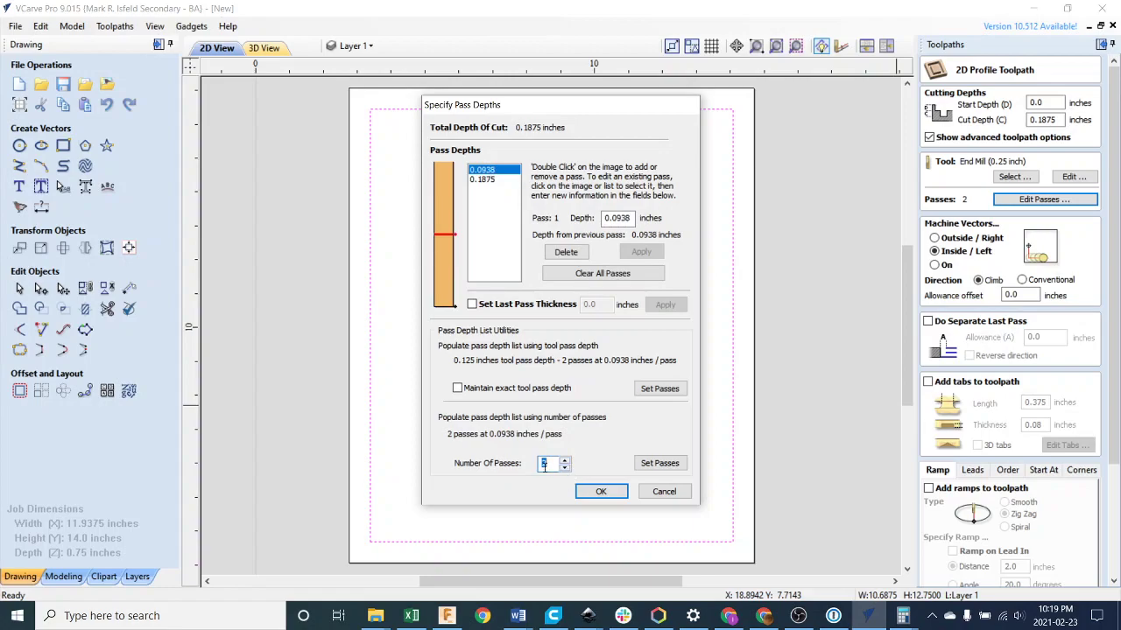
left_click(659, 465)
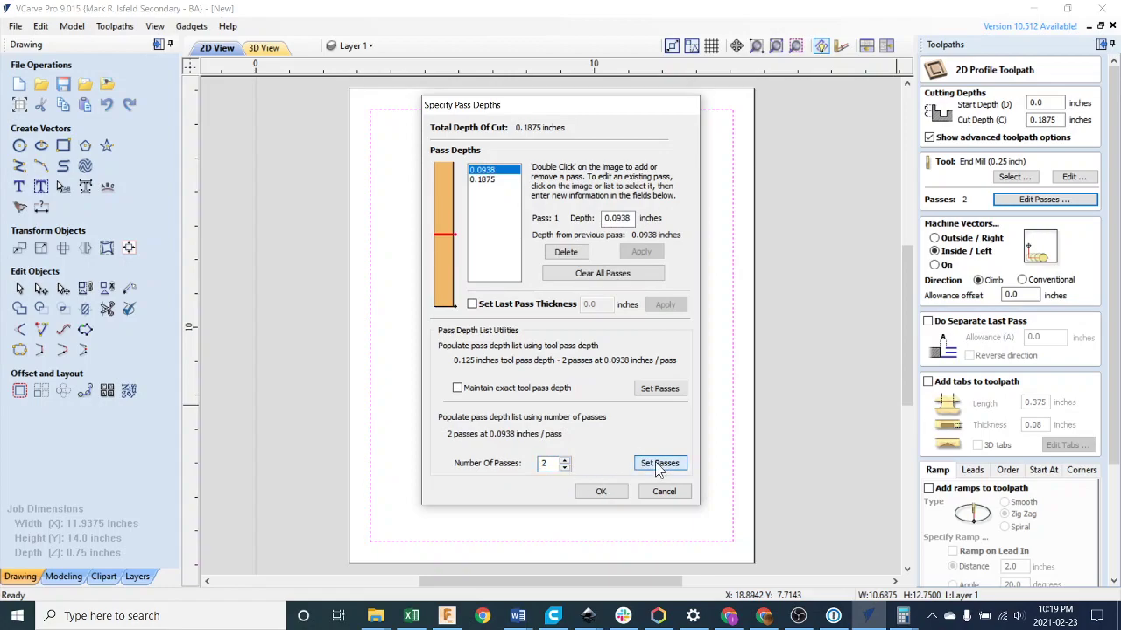
left_click(600, 491)
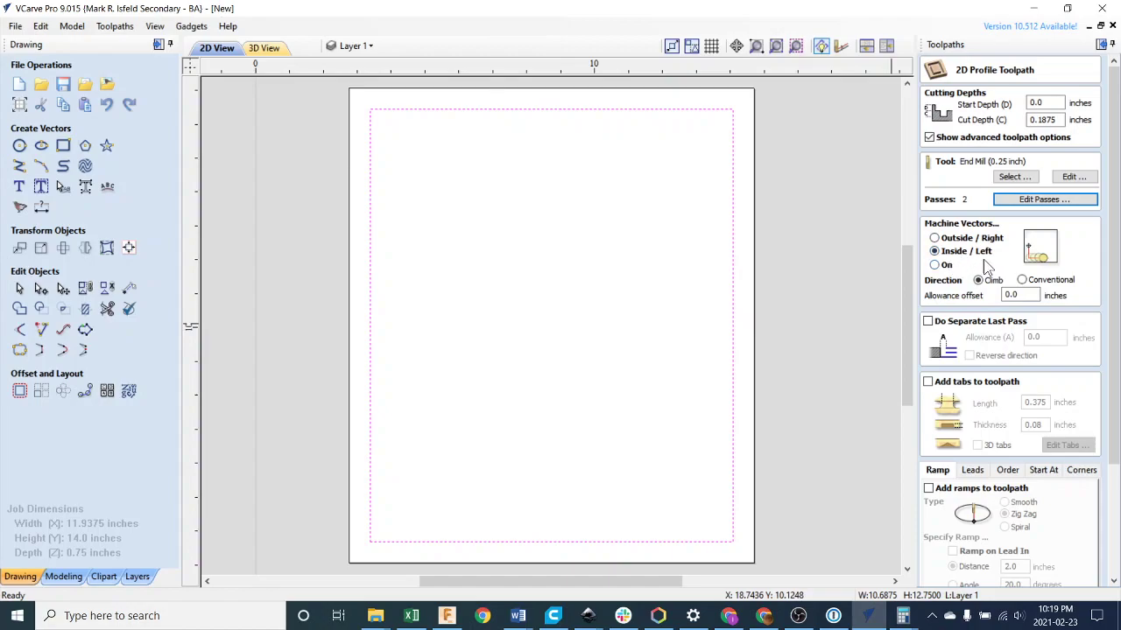
- Set Machine Vectors to On and calculate the toolpath named Profile 1
left_click(935, 266)
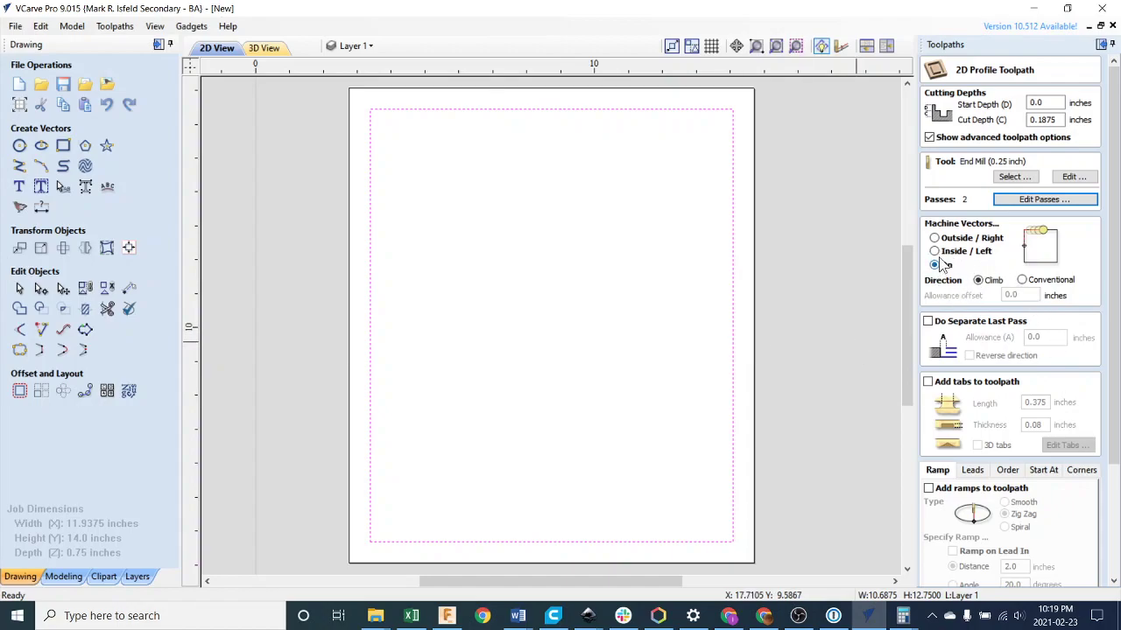
scroll(950, 277, "down", 1)
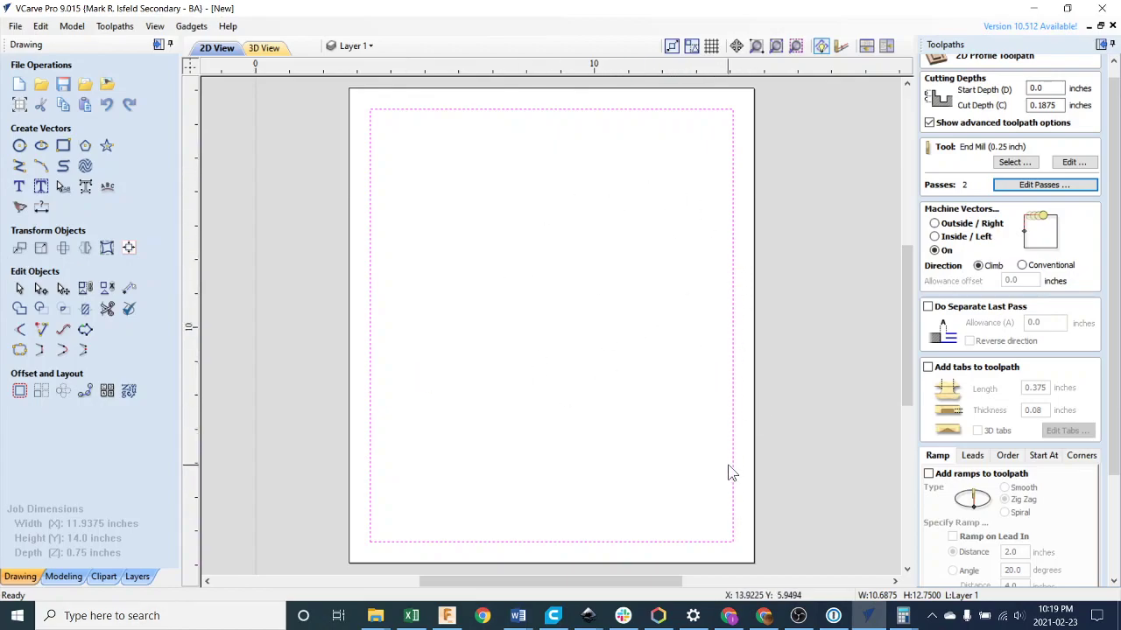
scroll(1014, 467, "down", 1)
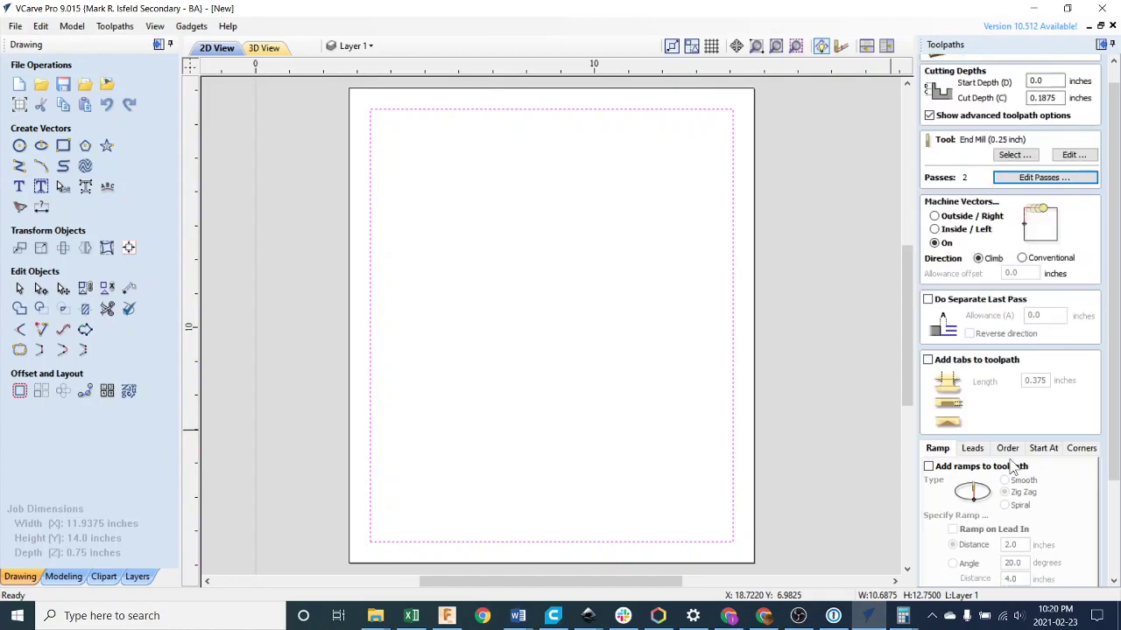
left_click_drag(1112, 453, 1112, 534)
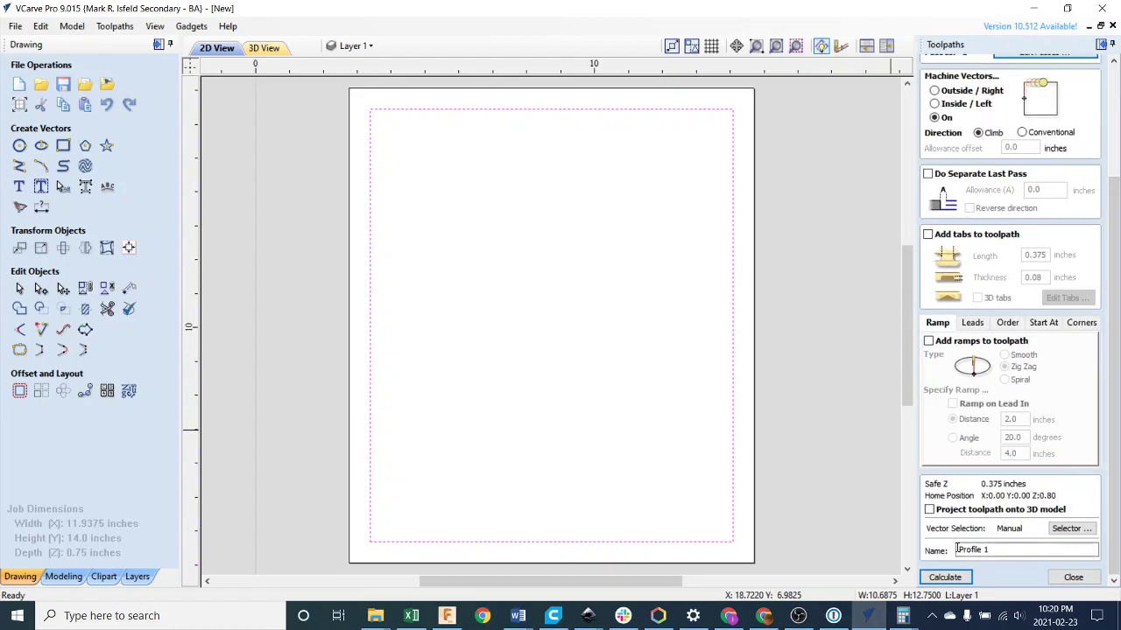
left_click(1024, 552)
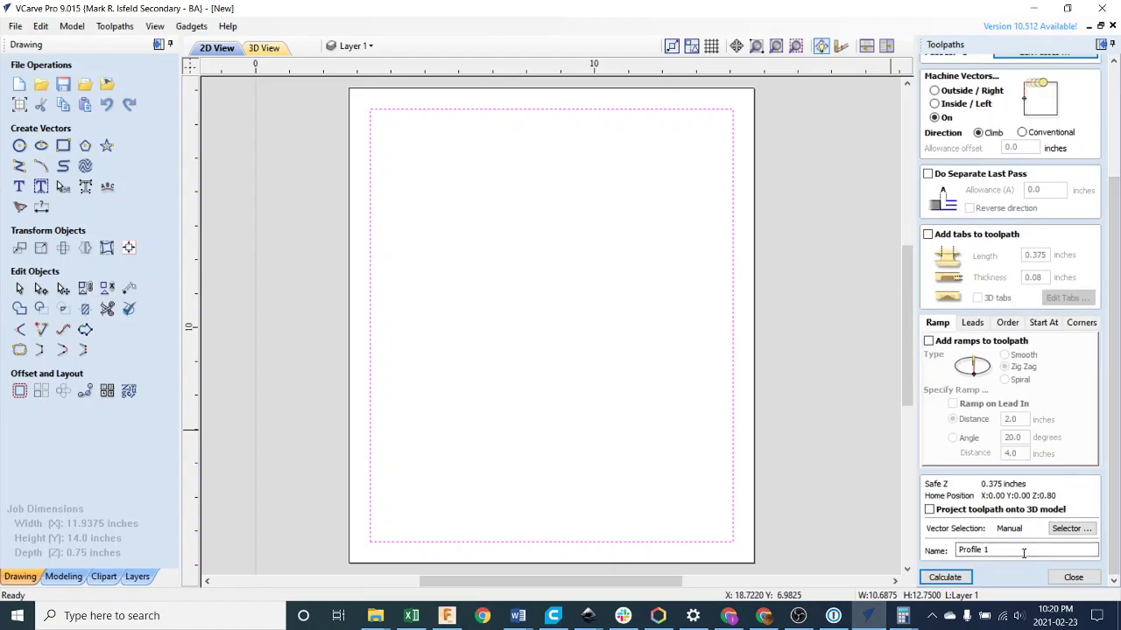
left_click(930, 583)
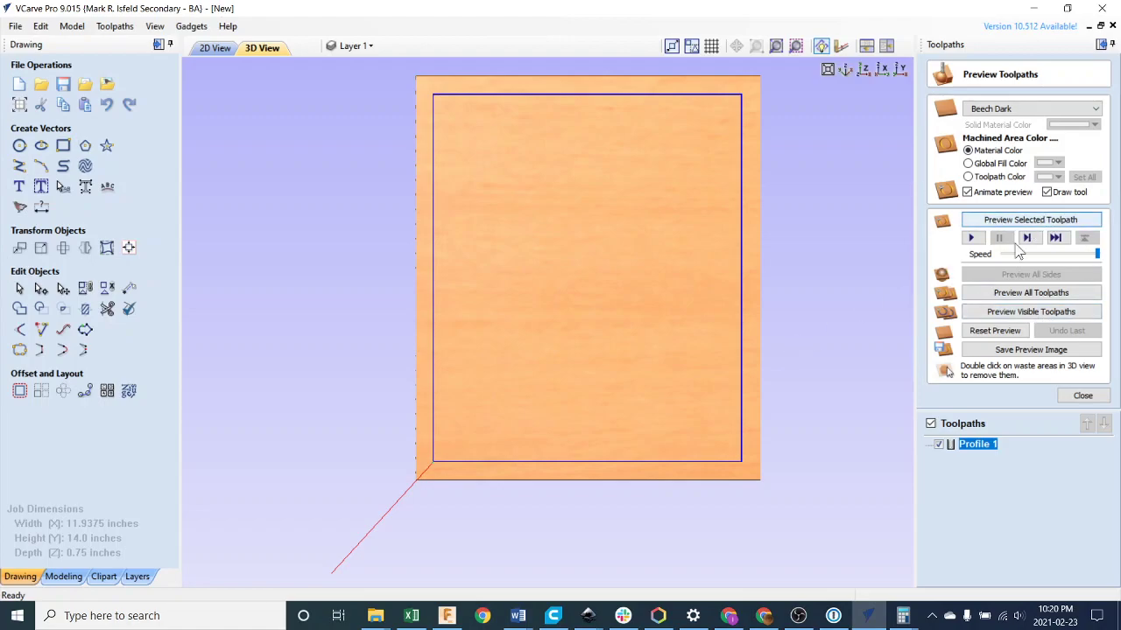
left_click(1002, 302)
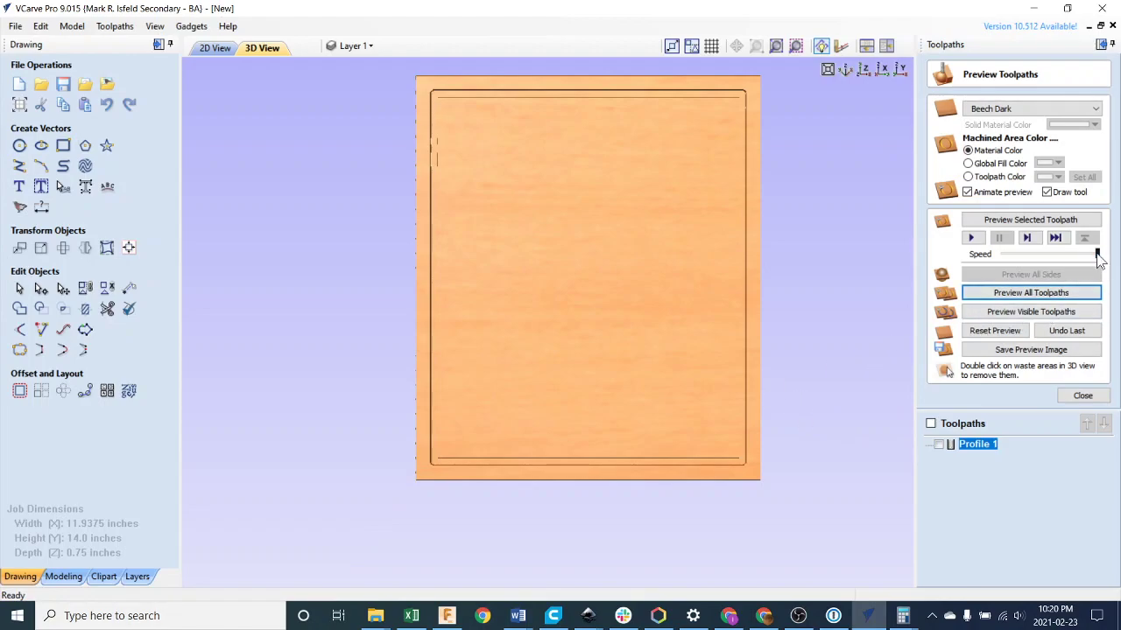
left_click_drag(1097, 254, 1013, 254)
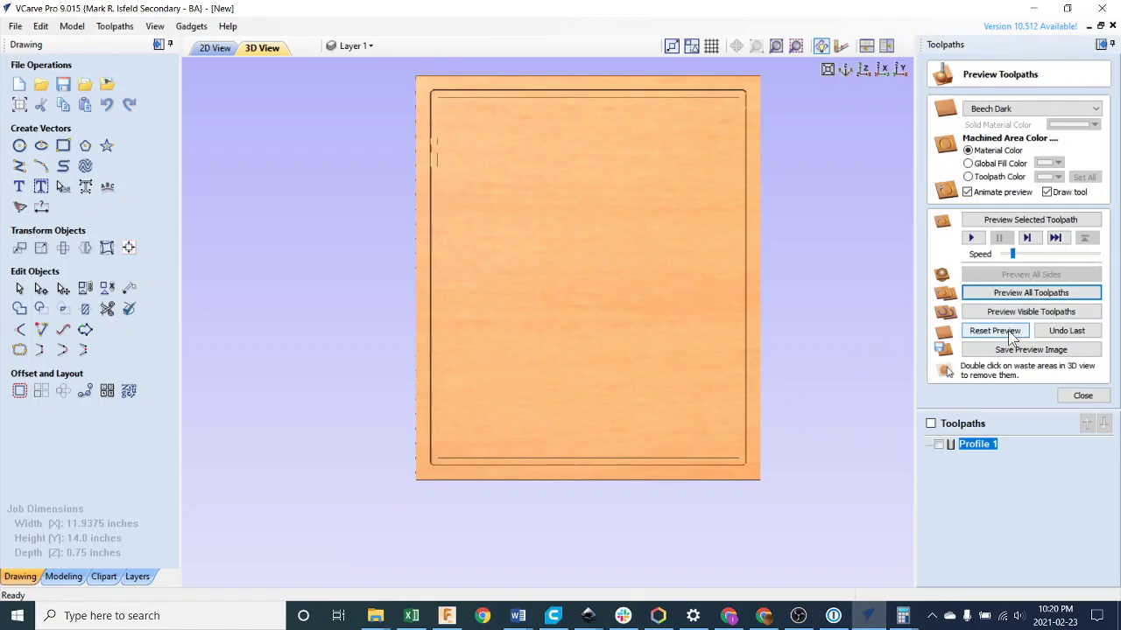
left_click(1012, 333)
left_click(1009, 298)
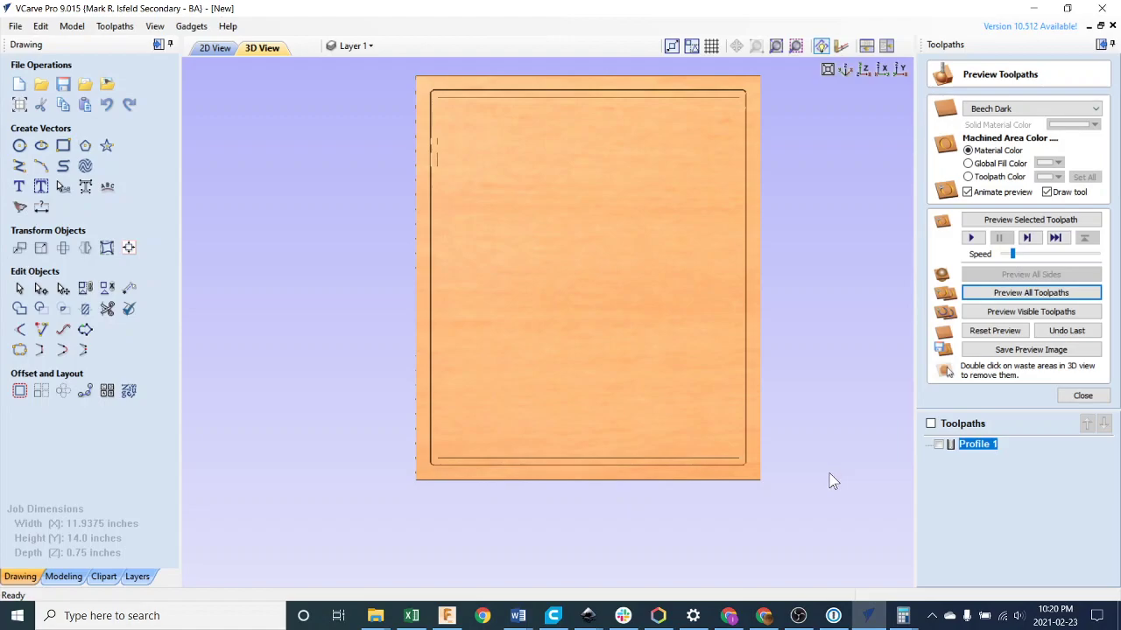
scroll(832, 464, "up", 3)
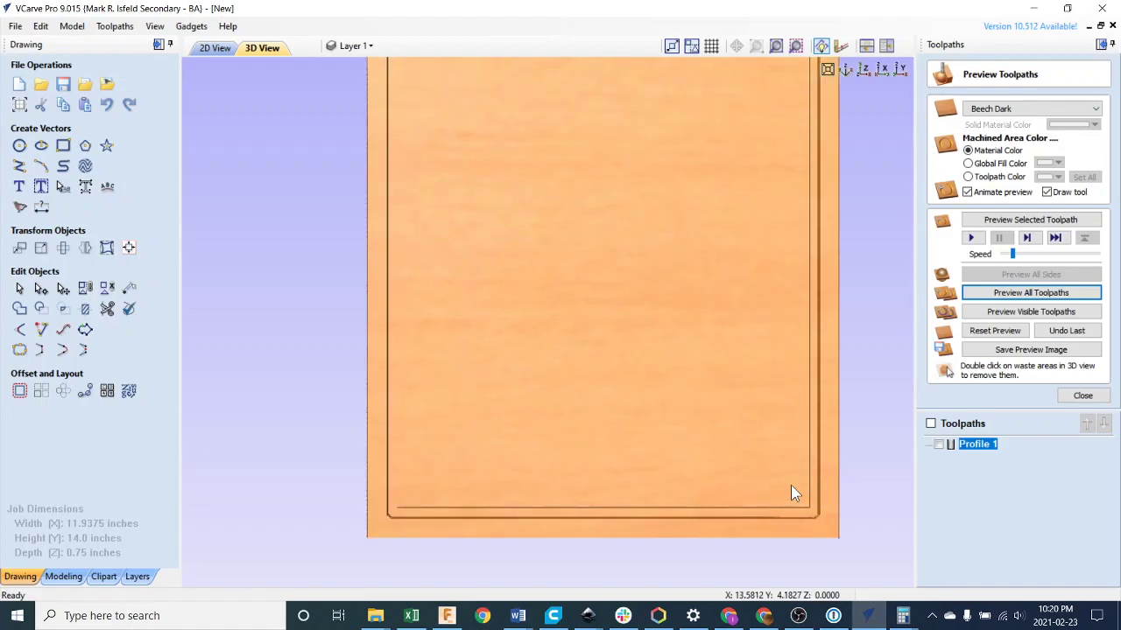
left_click_drag(791, 485, 760, 342)
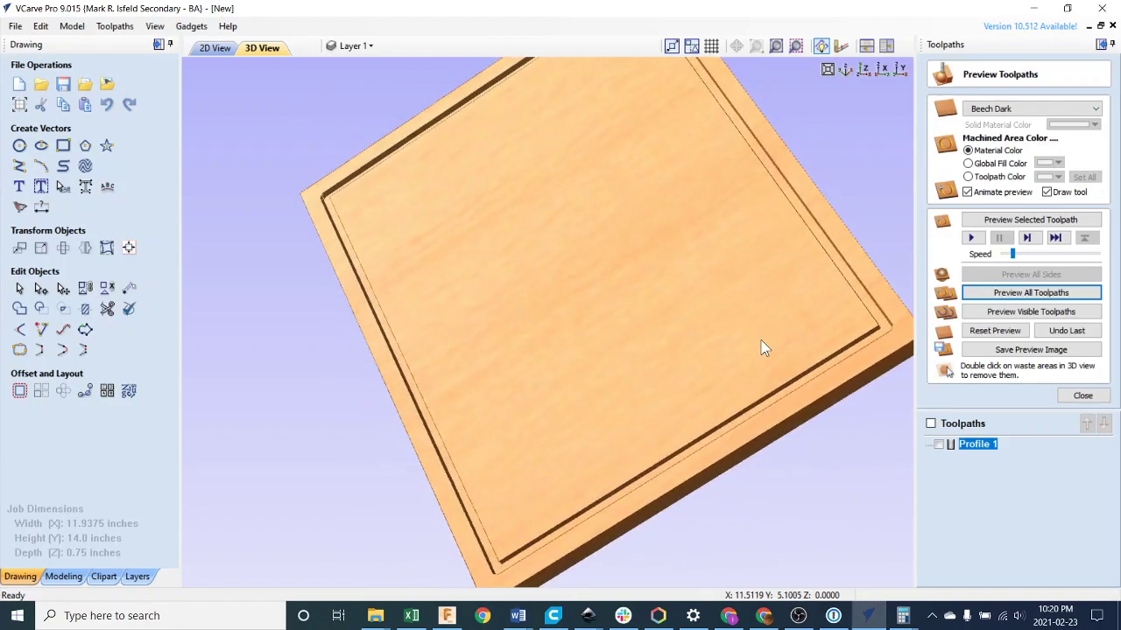
scroll(762, 347, "down", 3)
scroll(763, 347, "up", 3)
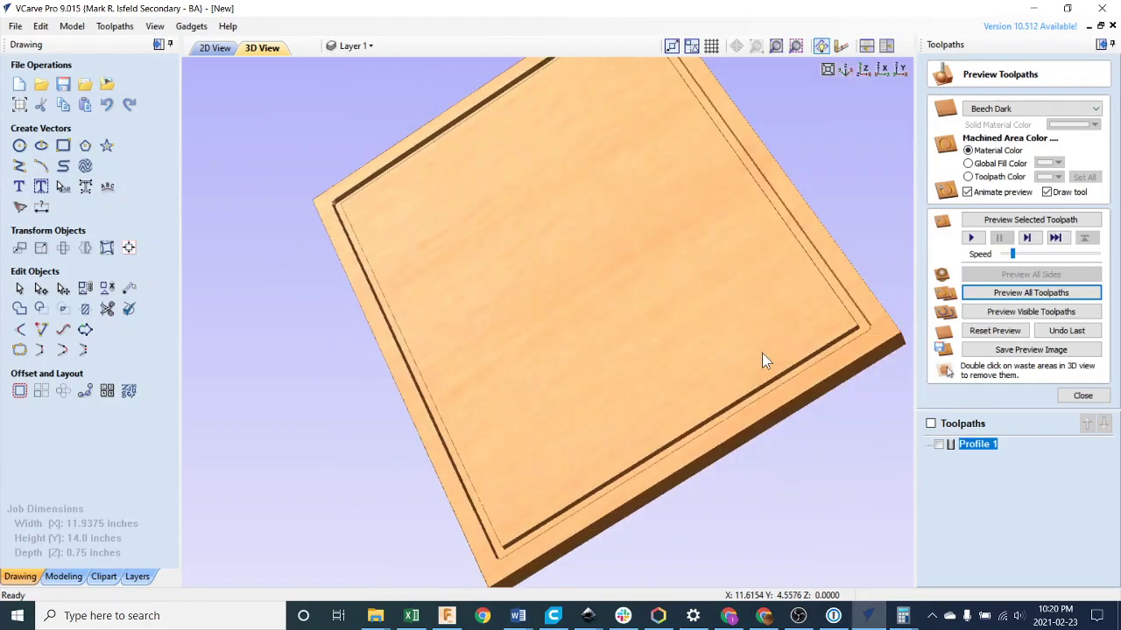
left_click_drag(751, 375, 859, 169)
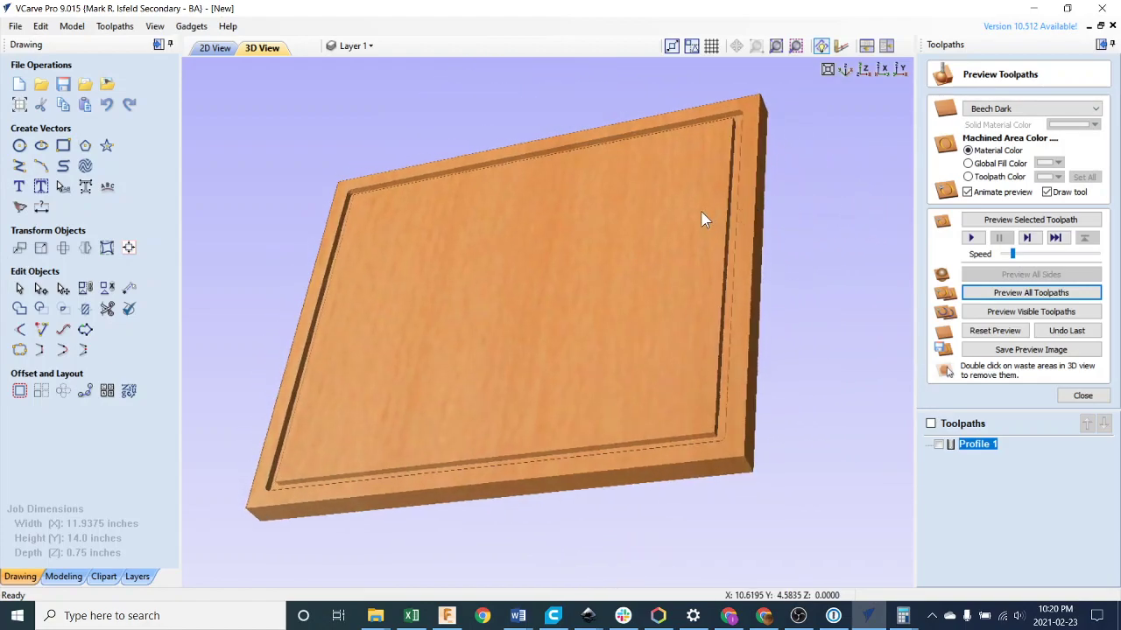
scroll(696, 232, "down", 2)
scroll(690, 250, "up", 6)
scroll(779, 325, "up", 2)
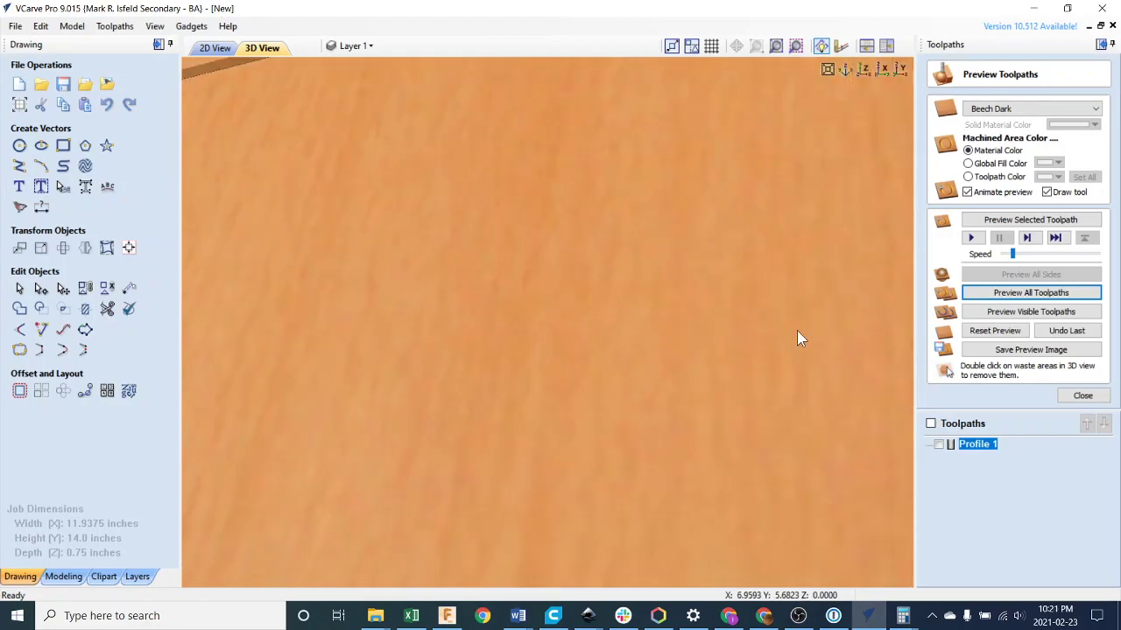
left_click_drag(730, 334, 696, 492)
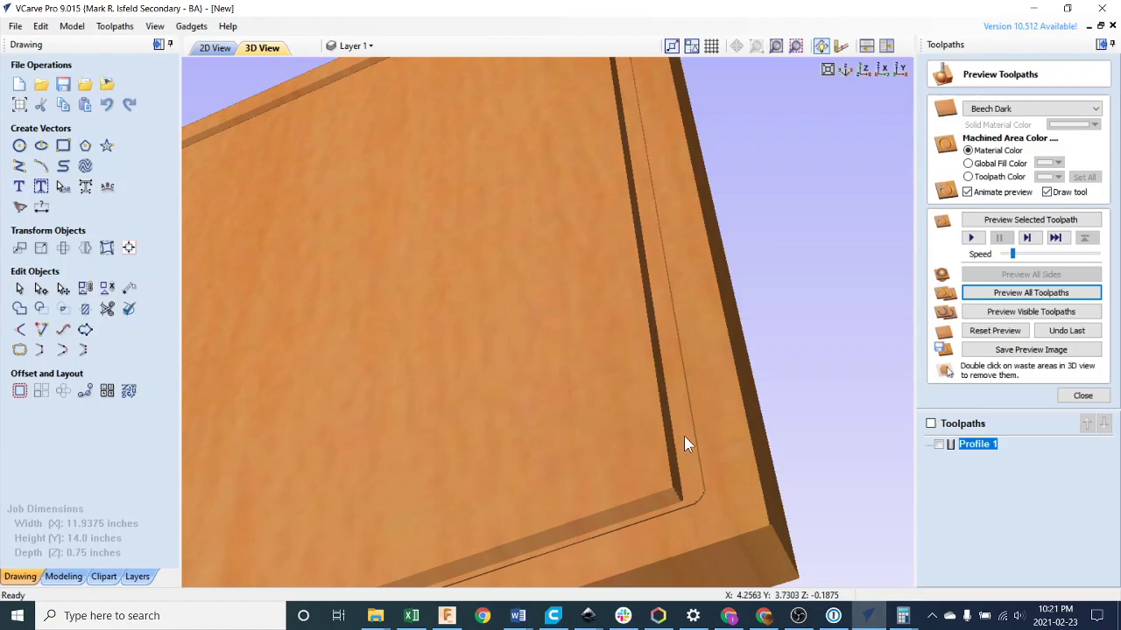
left_click_drag(679, 459, 695, 419)
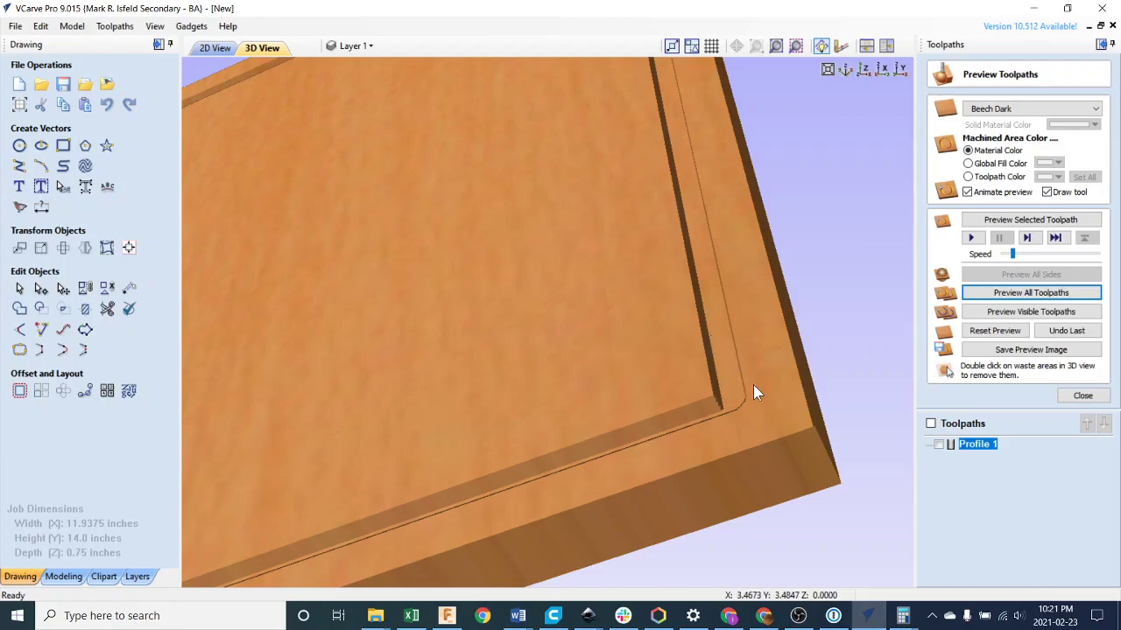
scroll(751, 394, "up", 6)
scroll(746, 407, "down", 2)
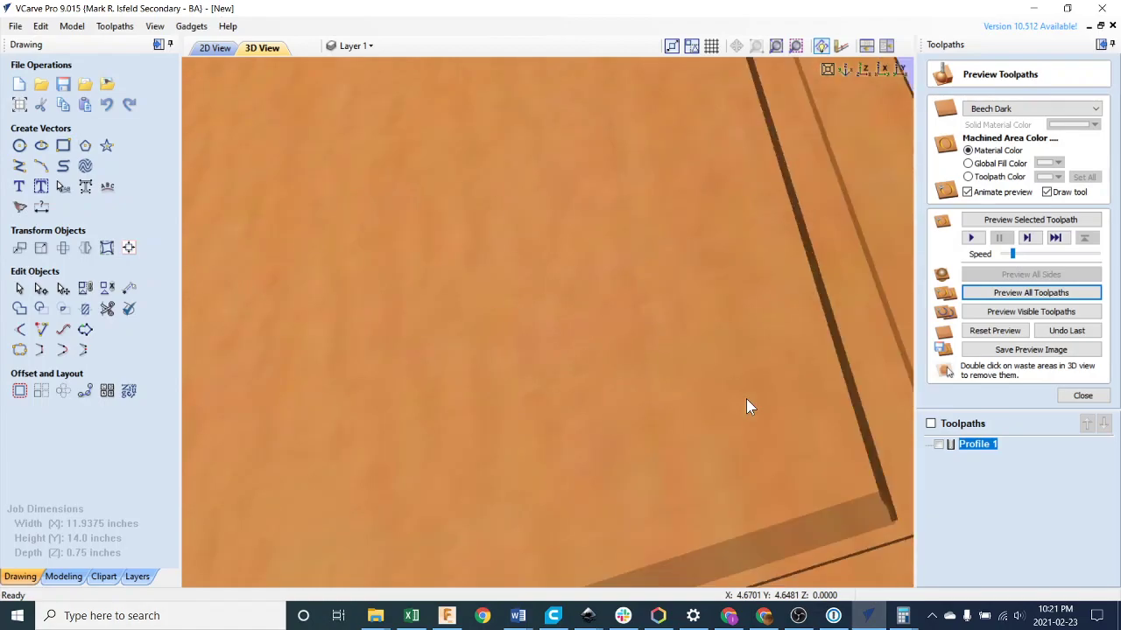
scroll(746, 400, "down", 6)
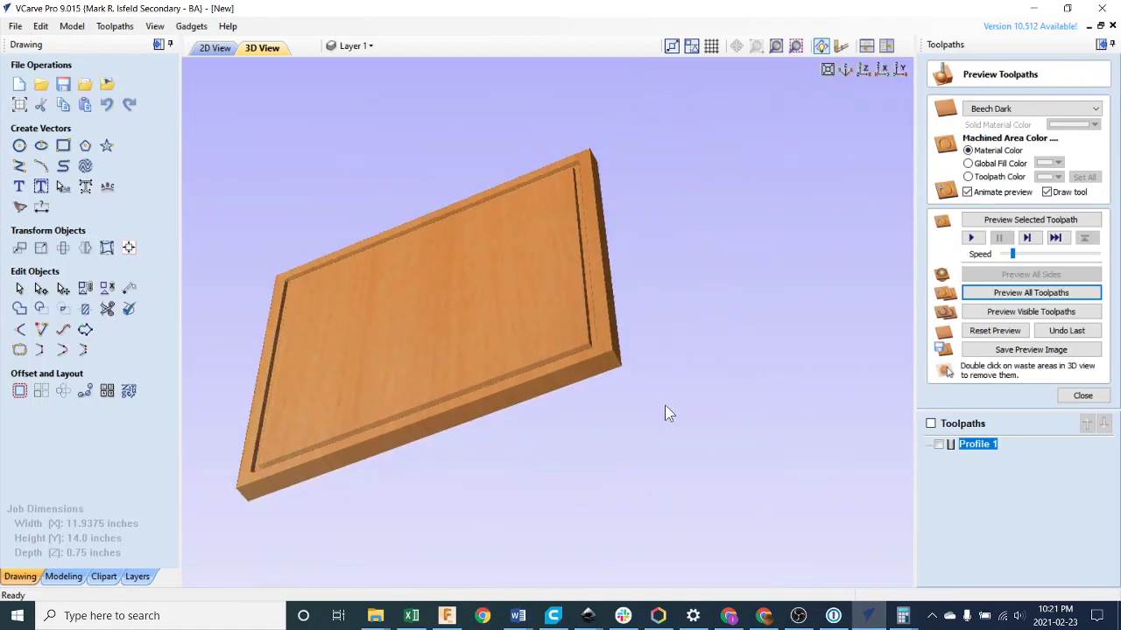
middle_click_drag(665, 405, 750, 384)
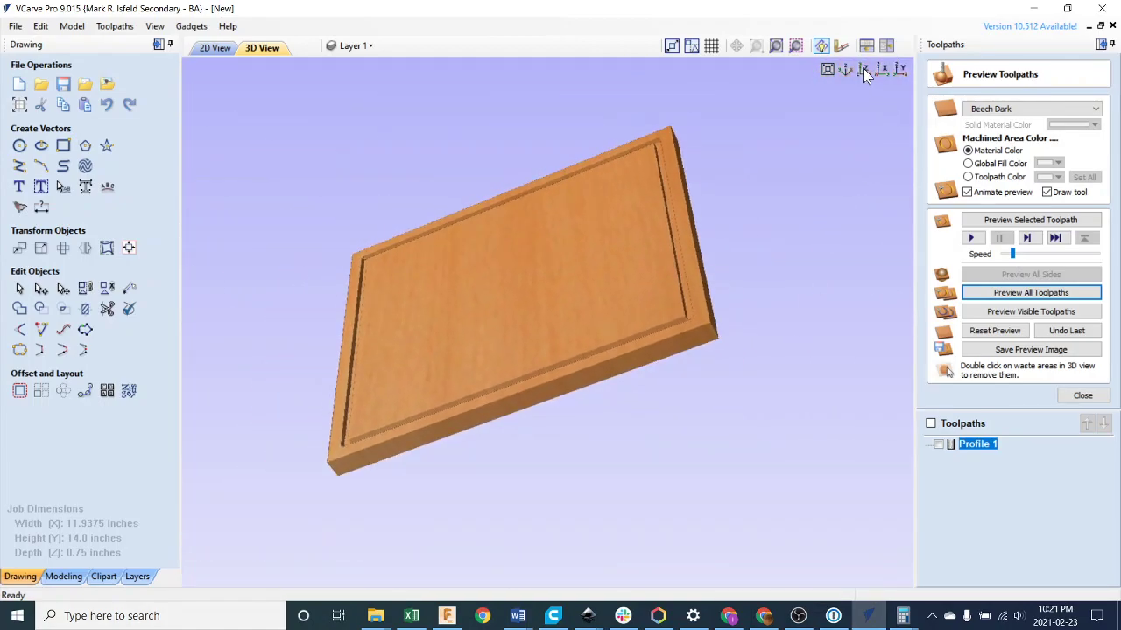
- Switch to Top (Z) view and recalculate the Profile 1 toolpath
left_click(863, 68)
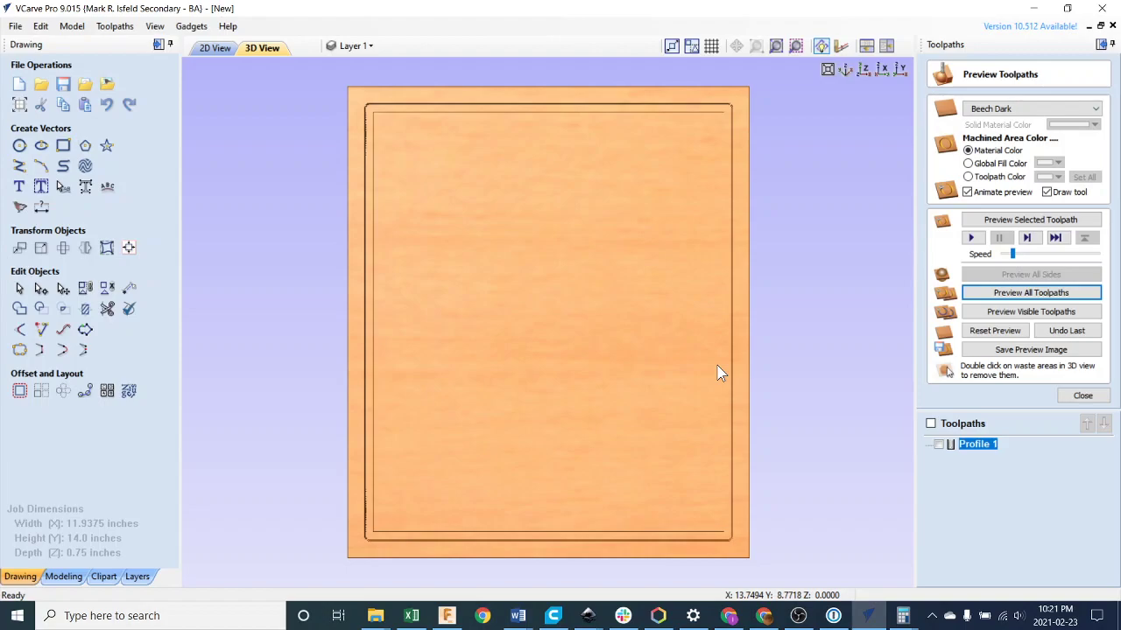
double_click(977, 444)
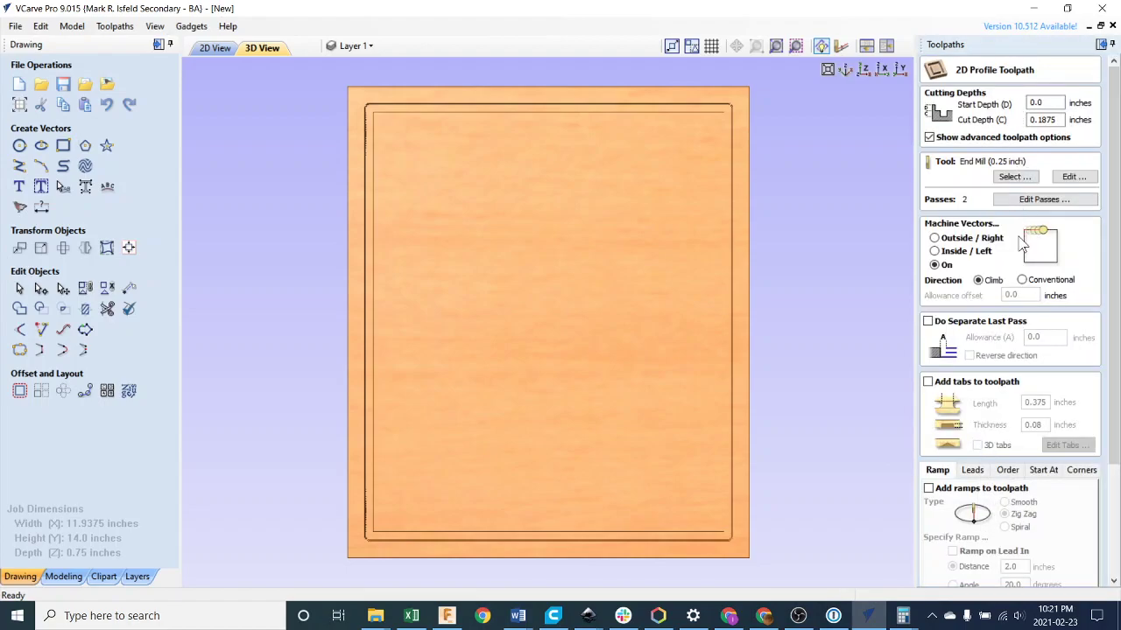
scroll(1030, 337, "down", 3)
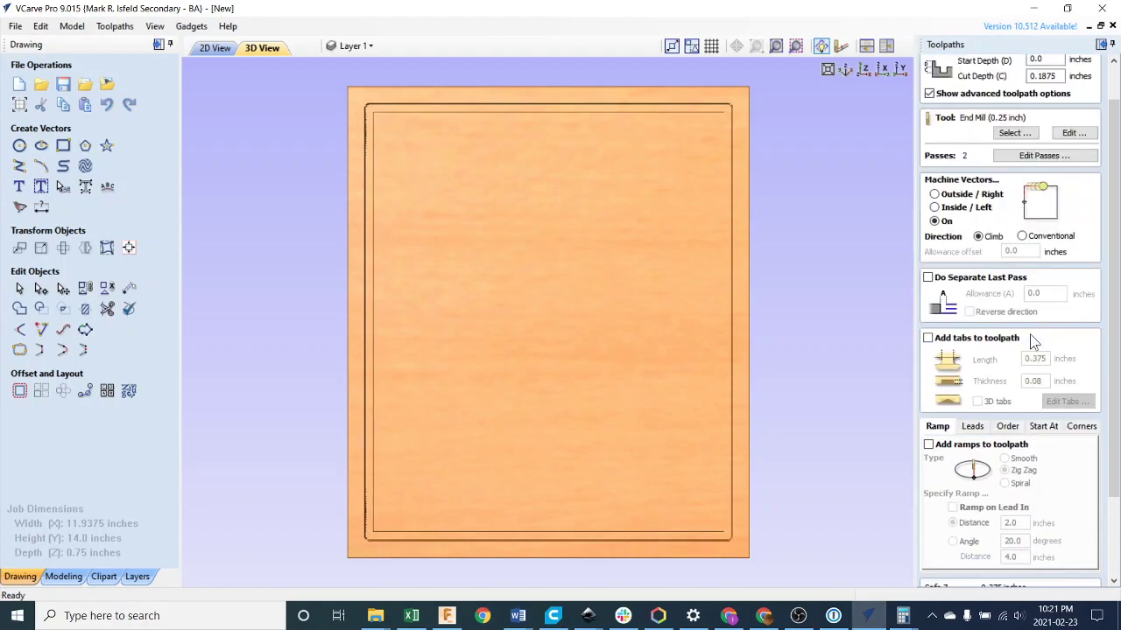
scroll(1031, 350, "down", 2)
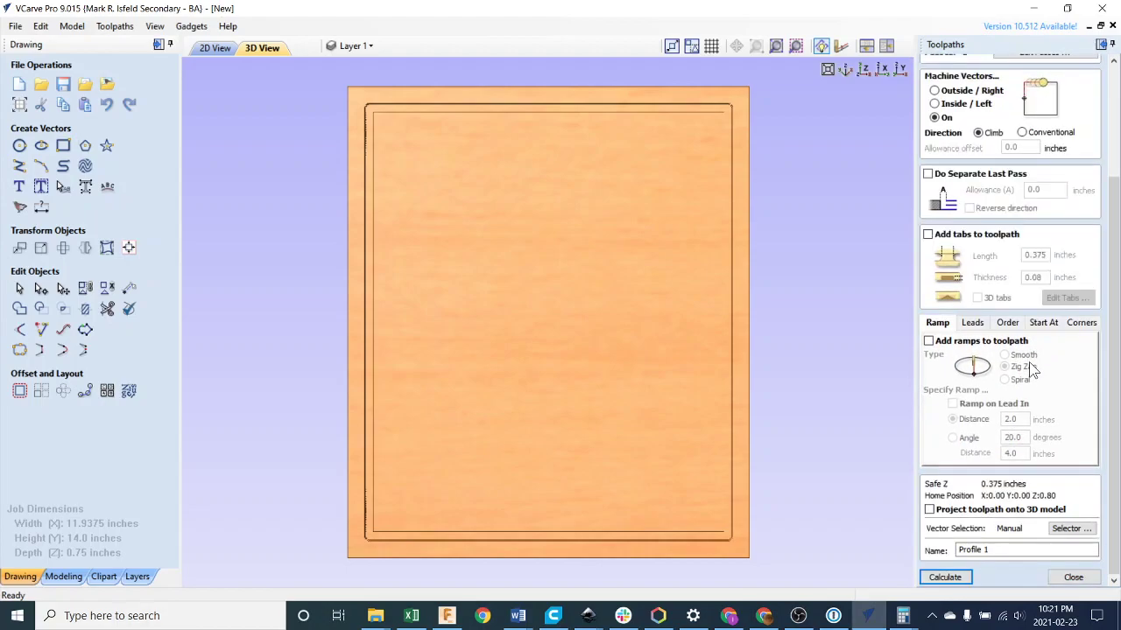
left_click(945, 577)
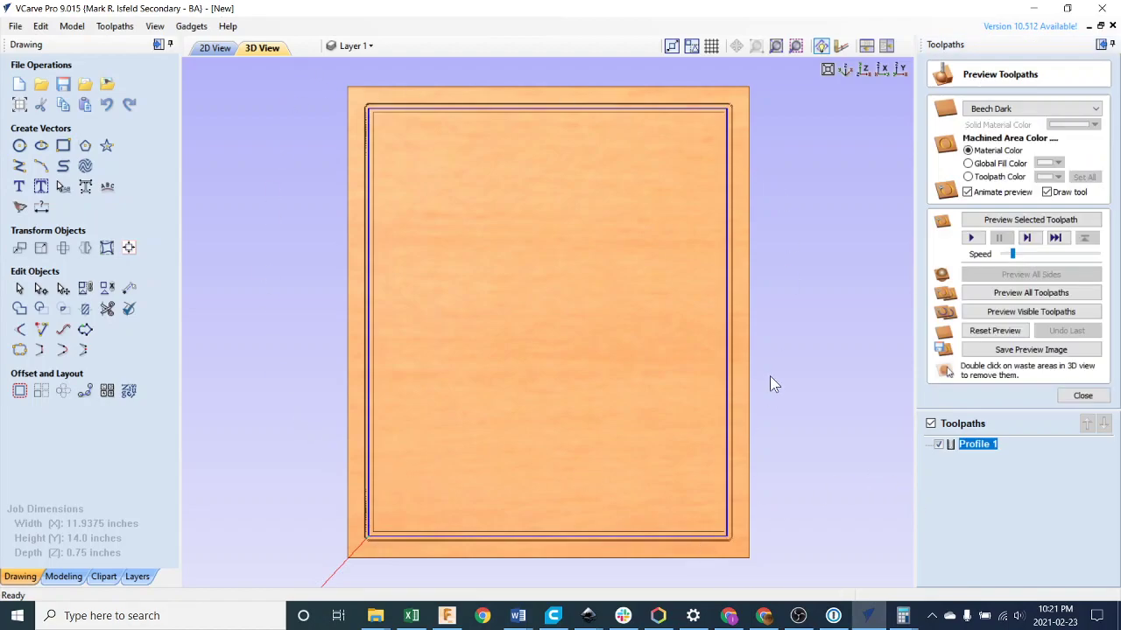
- Reset the preview and replay the groove cutting simulation at a slower speed
left_click(997, 331)
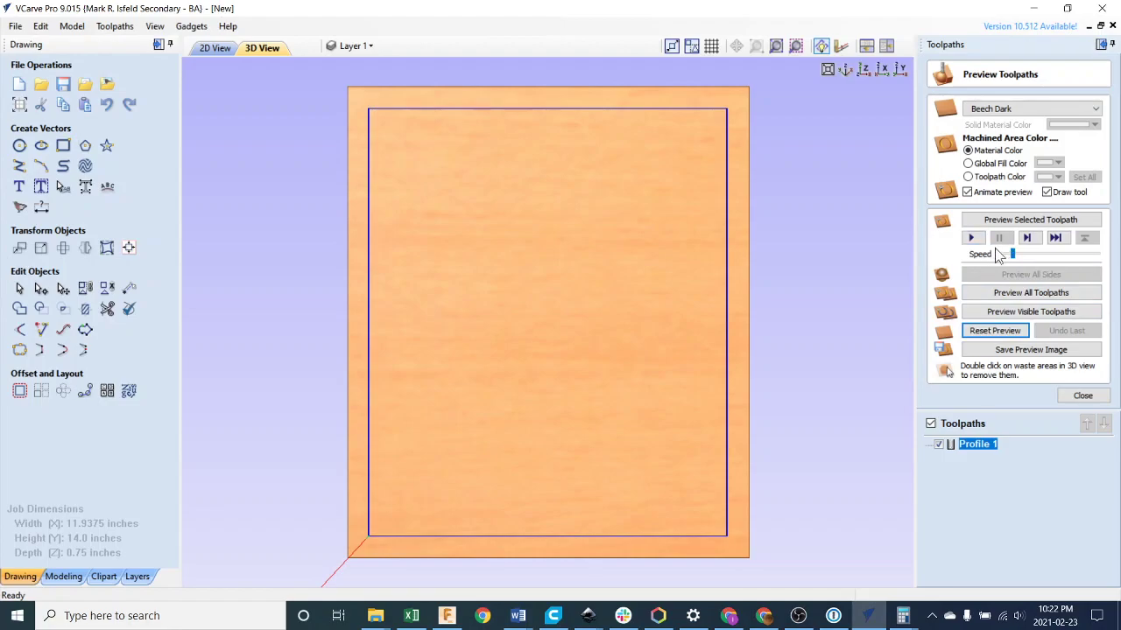
left_click_drag(1013, 255, 1003, 254)
left_click(970, 238)
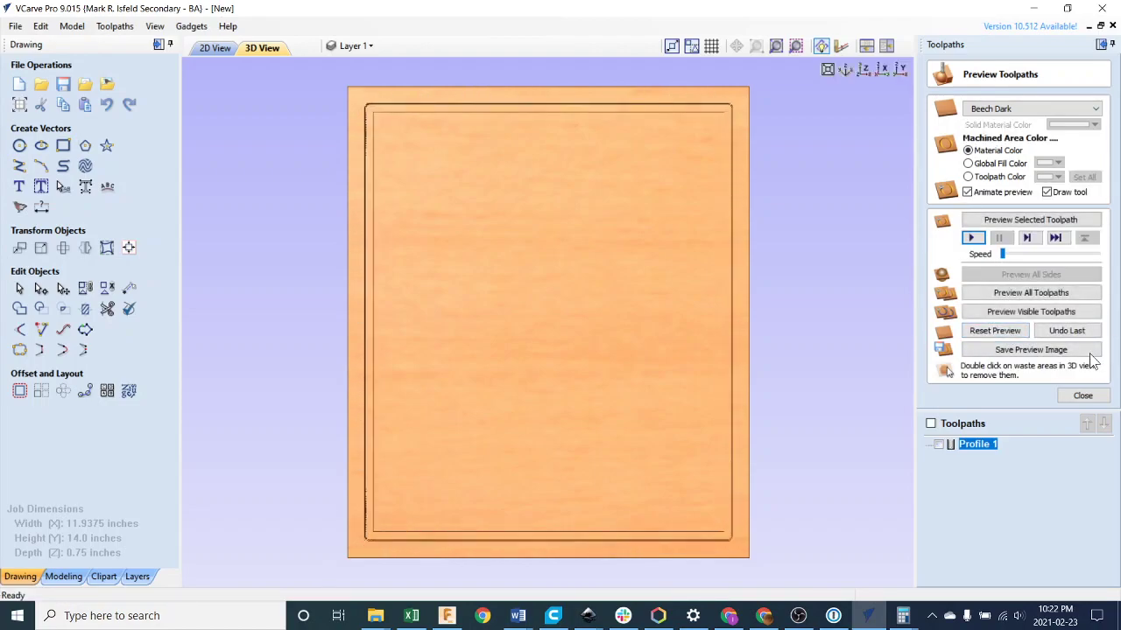
left_click(1082, 395)
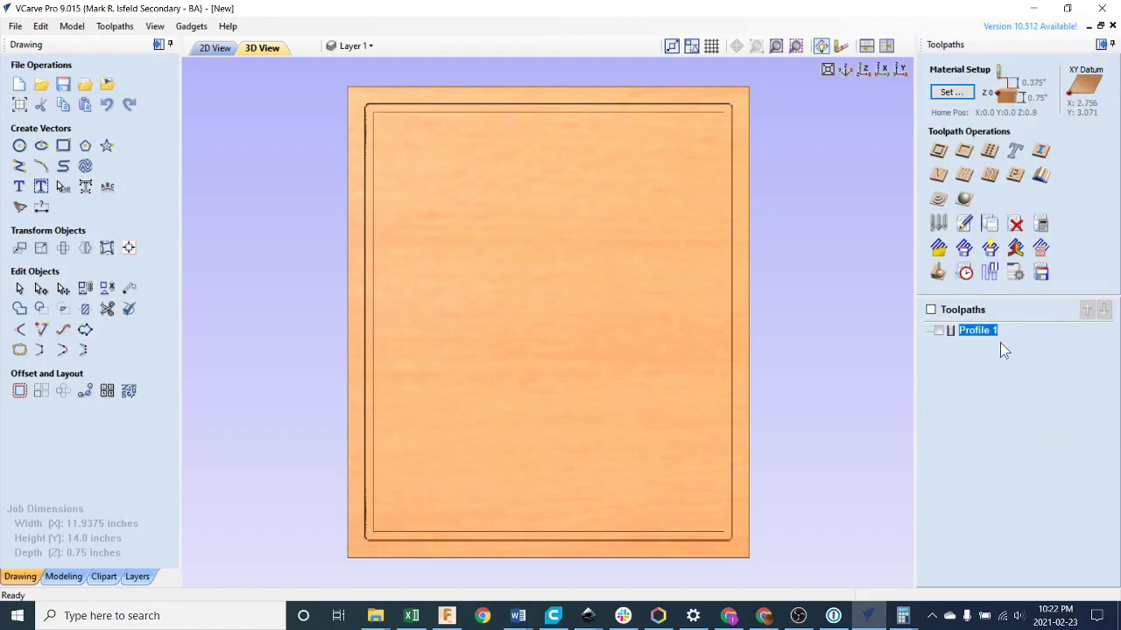
left_click(16, 26)
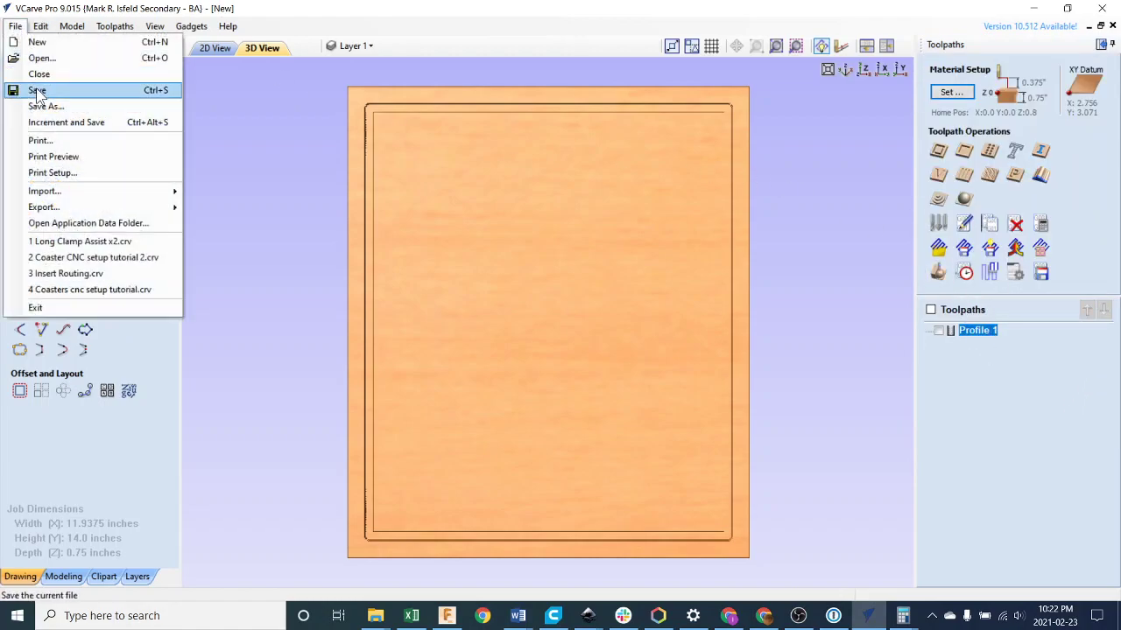
left_click(37, 91)
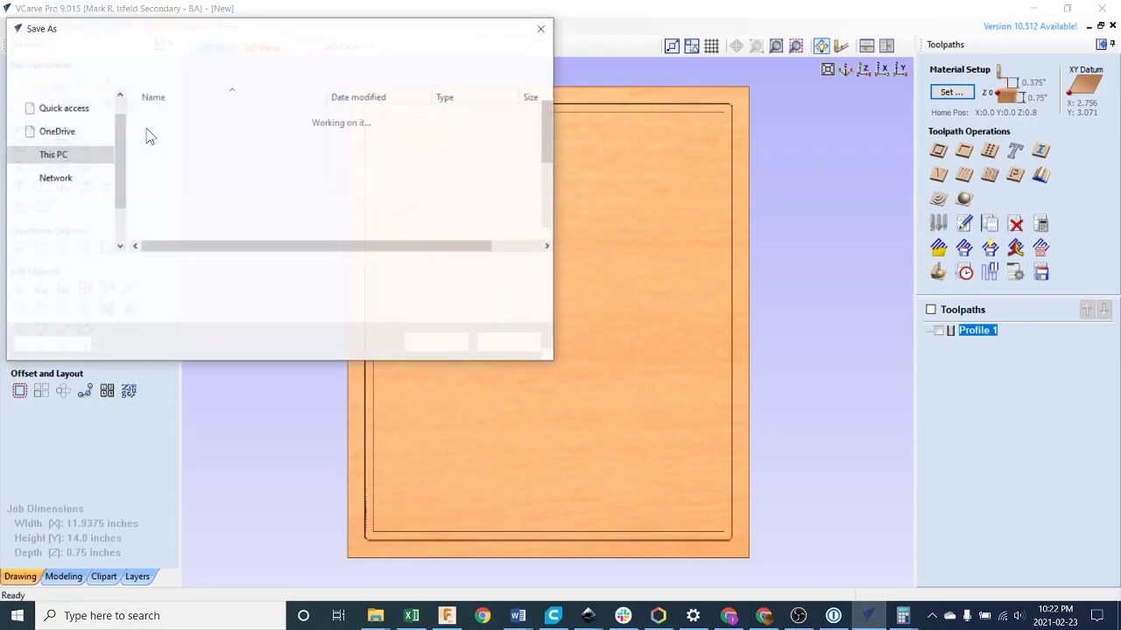
scroll(118, 175, "up", 4)
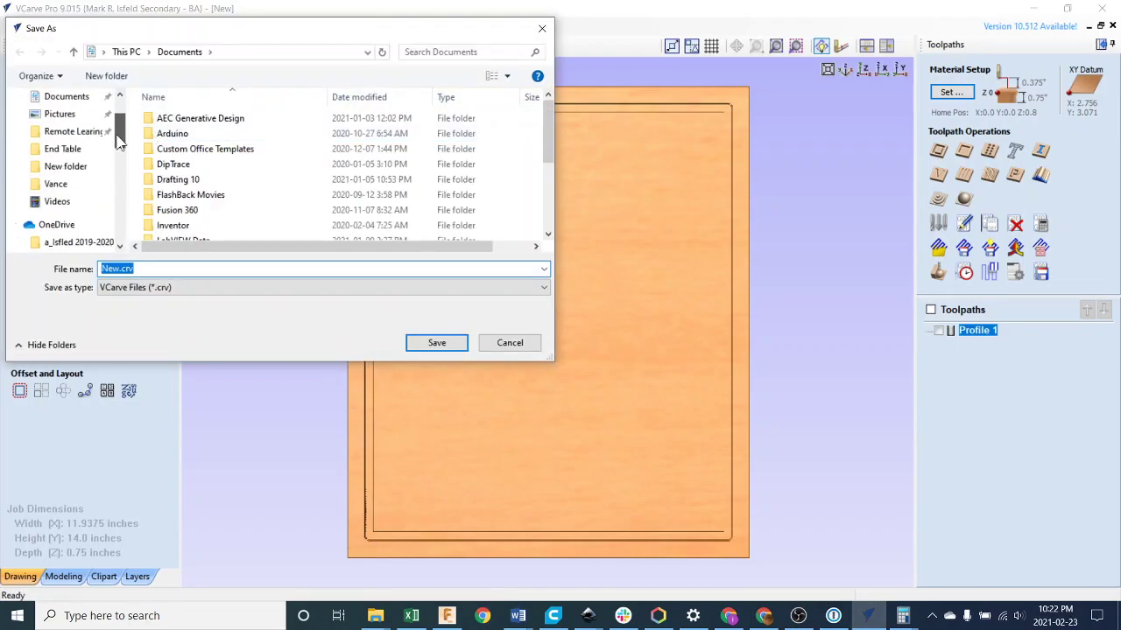
left_click(78, 104)
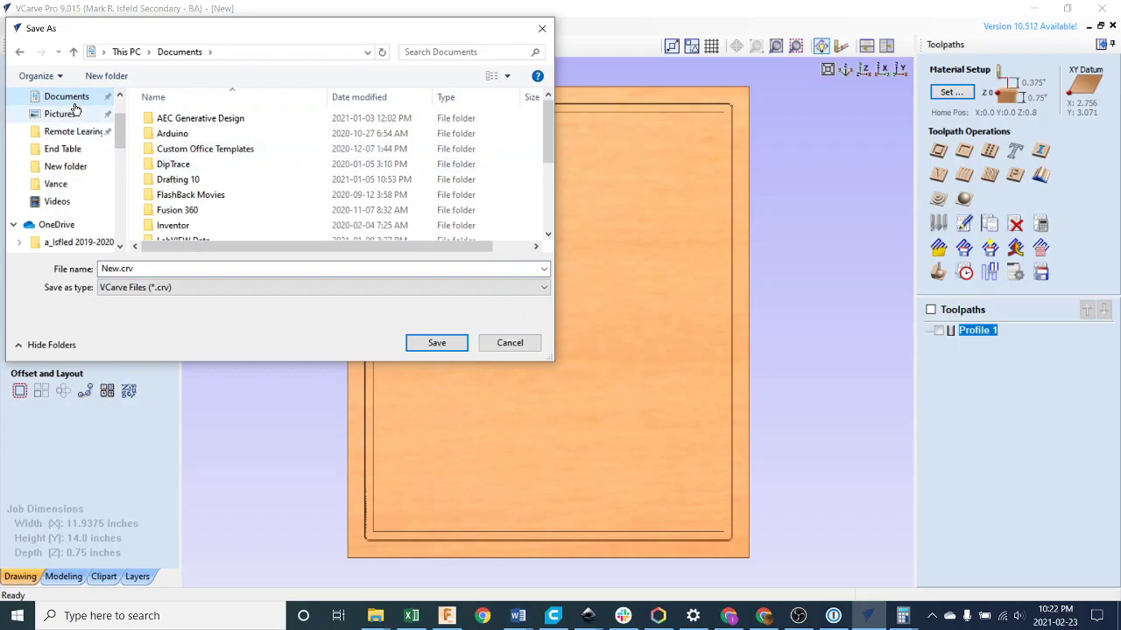
scroll(178, 182, "down", 2)
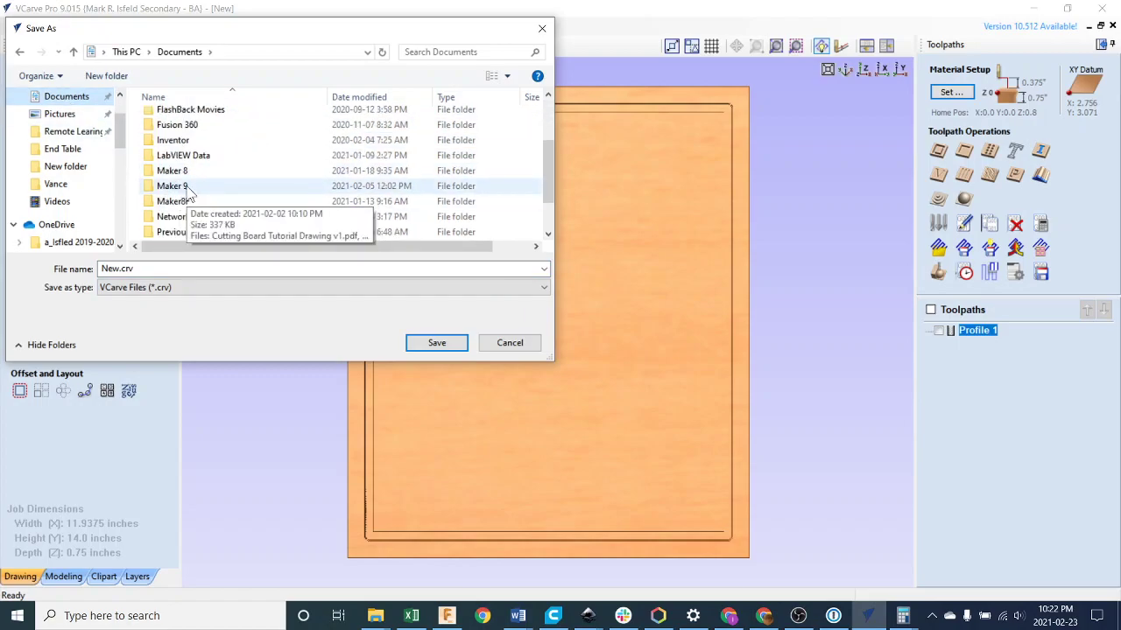
left_click(510, 343)
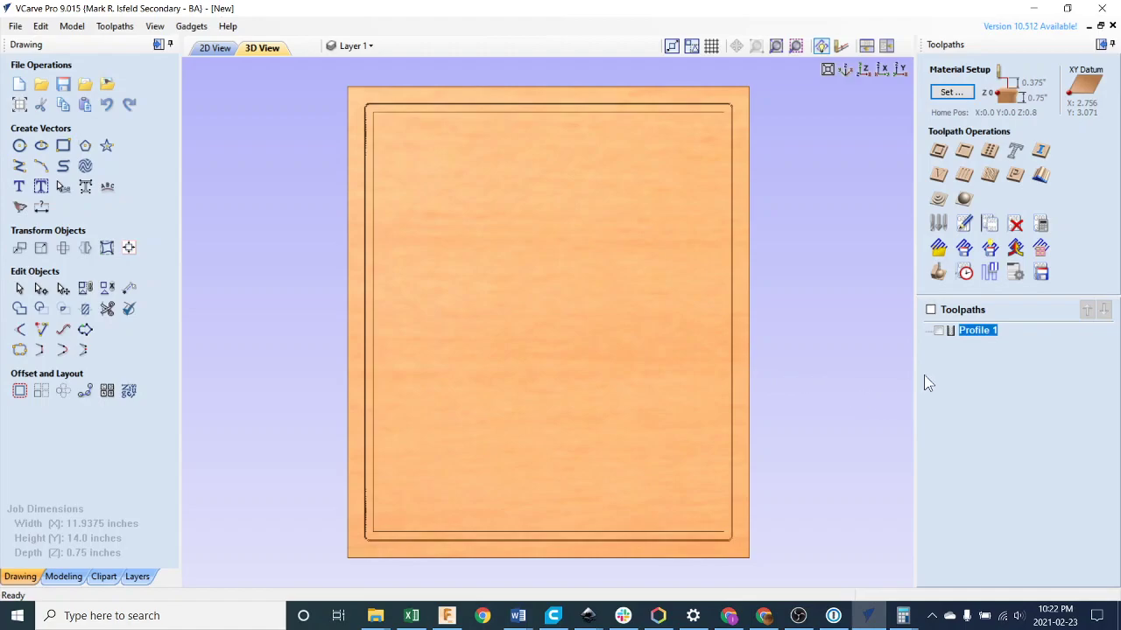
- Make Profile 1 visible in Save Toolpath and save it as a CWI Professor_Basic .mmg file
left_click(1041, 275)
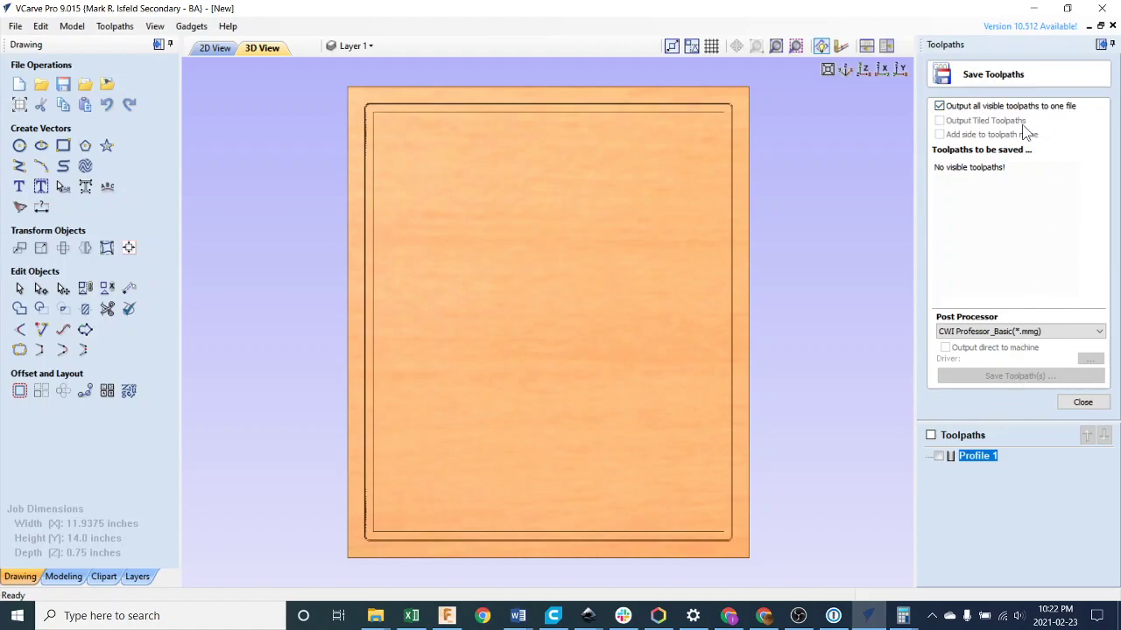
left_click(939, 456)
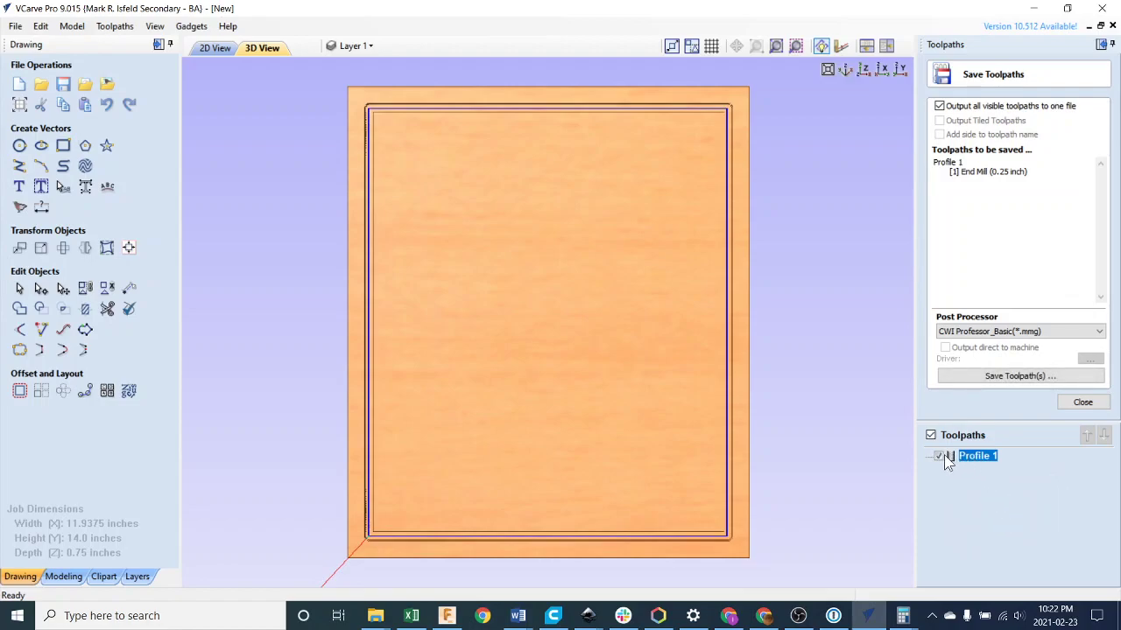
left_click(1016, 383)
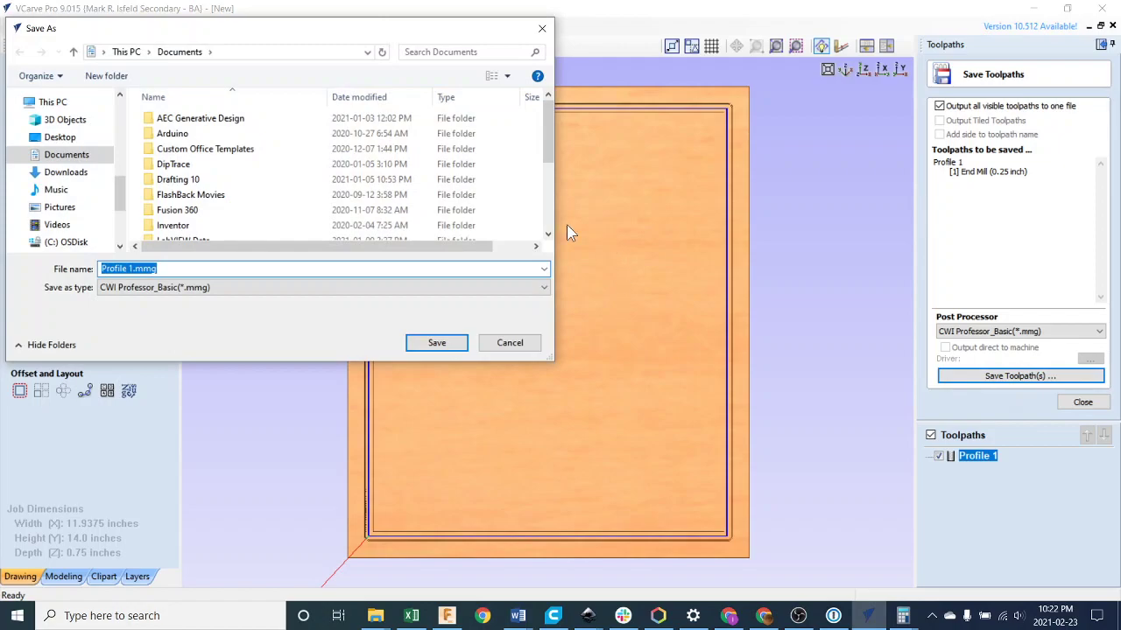
- Replace the suggested file name with MyNameCutBoard, typed so far as MyNameCut
scroll(121, 191, "down", 1)
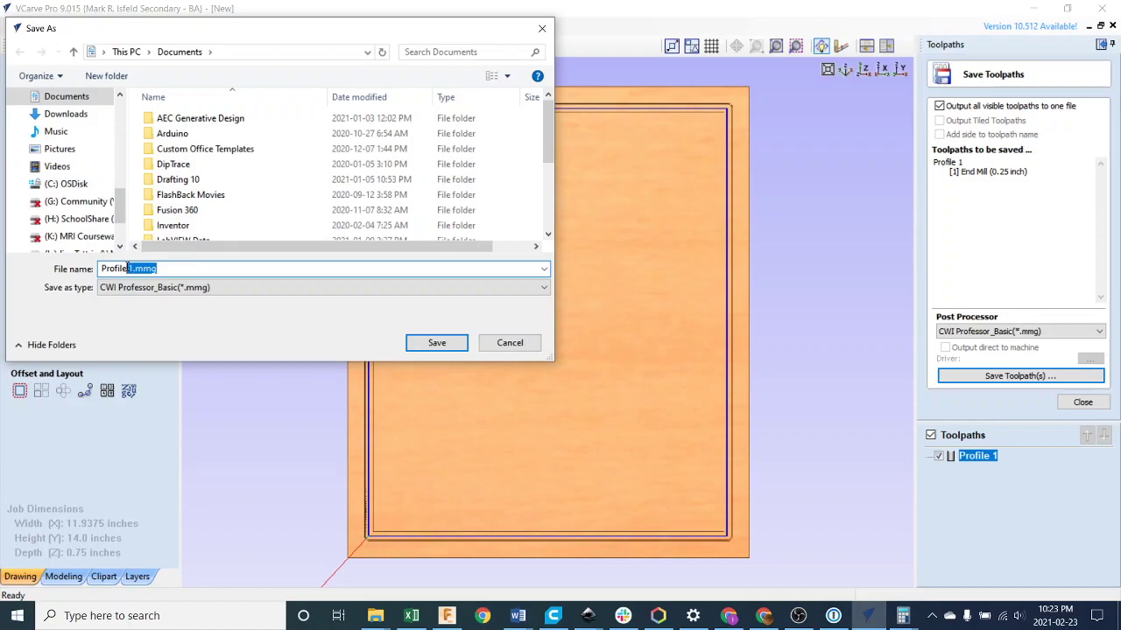
left_click_drag(157, 269, 79, 271)
type("MyName")
type("CutBoard")
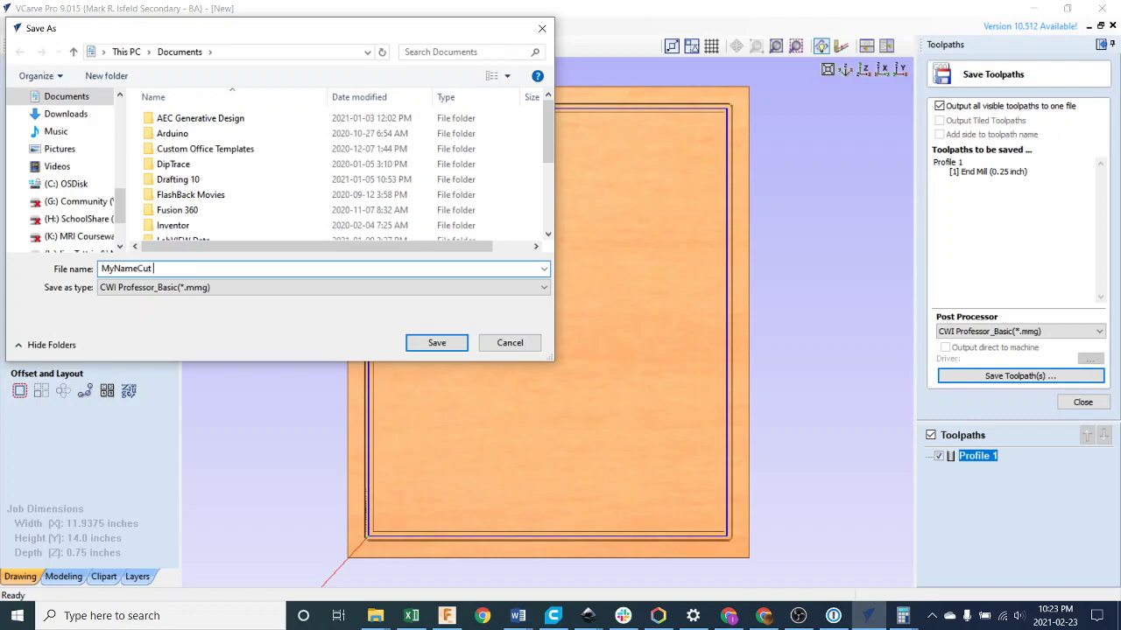